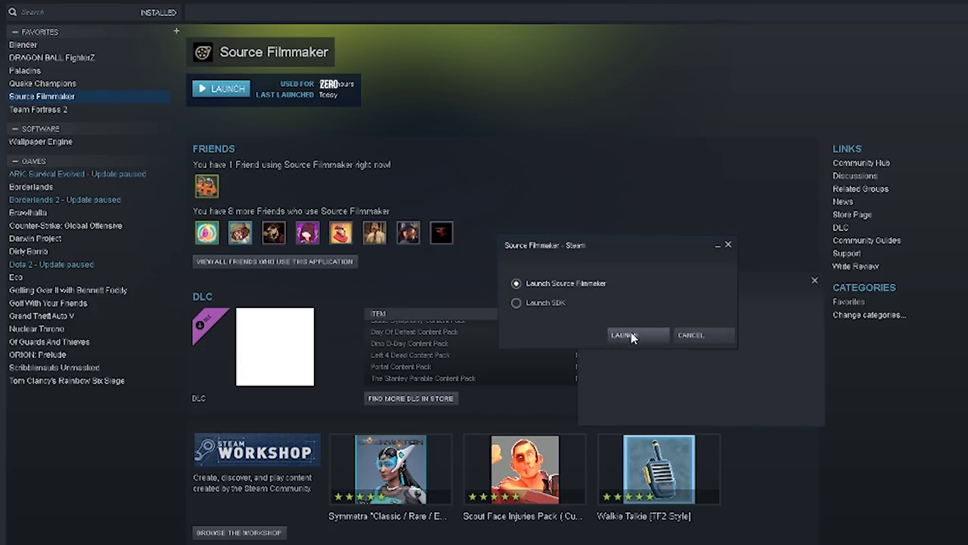
Launch Source Filmmaker and create a session named "my first poster" at a framerate of 24.
{"action": "left_click", "coordinate": [628, 334]}
{"action": "type", "text": "e"}
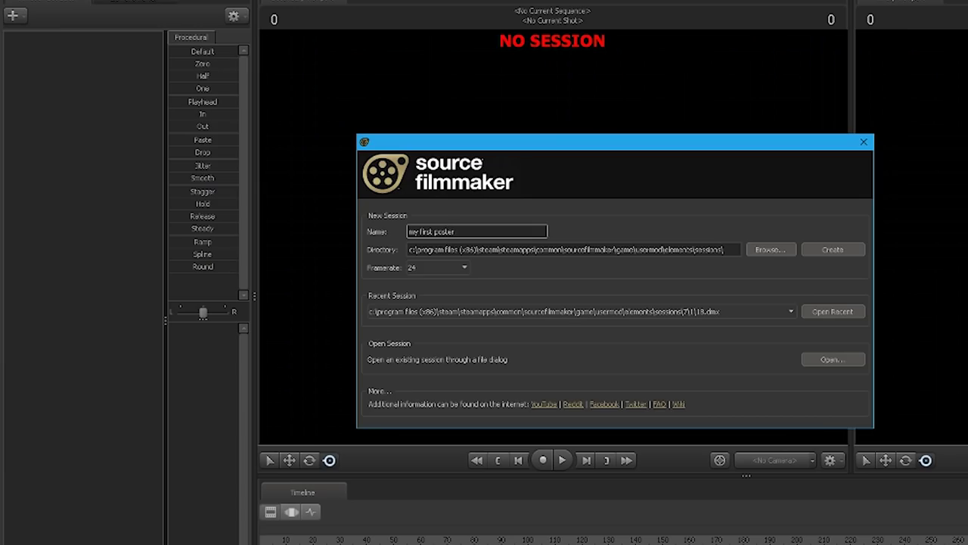
{"action": "key", "text": "Return"}
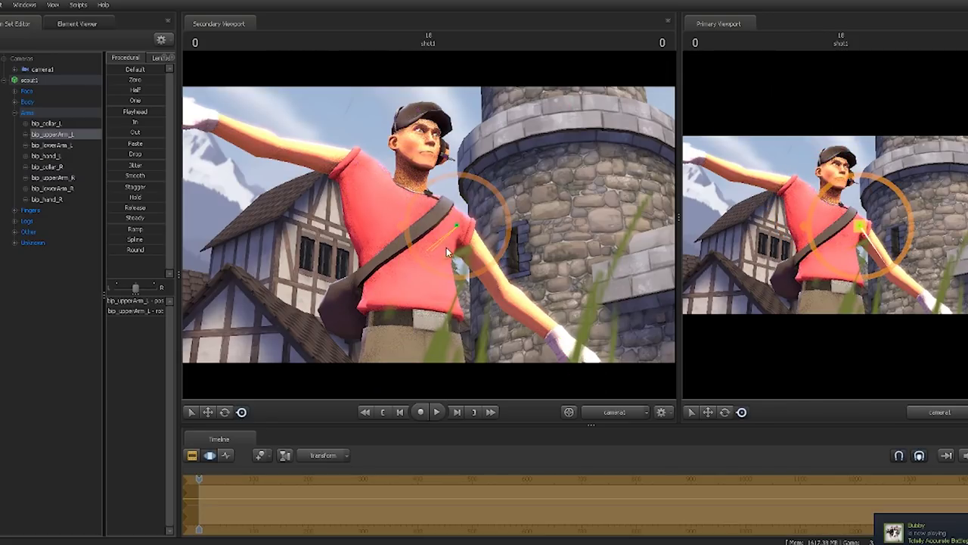
Rotate the Scout's left arm with the bip_upperArm_L bone and undo the last adjustment.
{"action": "left_click_drag", "start_coordinate": [446, 247], "coordinate": [515, 229]}
{"action": "left_click_drag", "start_coordinate": [457, 201], "coordinate": [421, 194]}
{"action": "key", "text": "ctrl+z"}
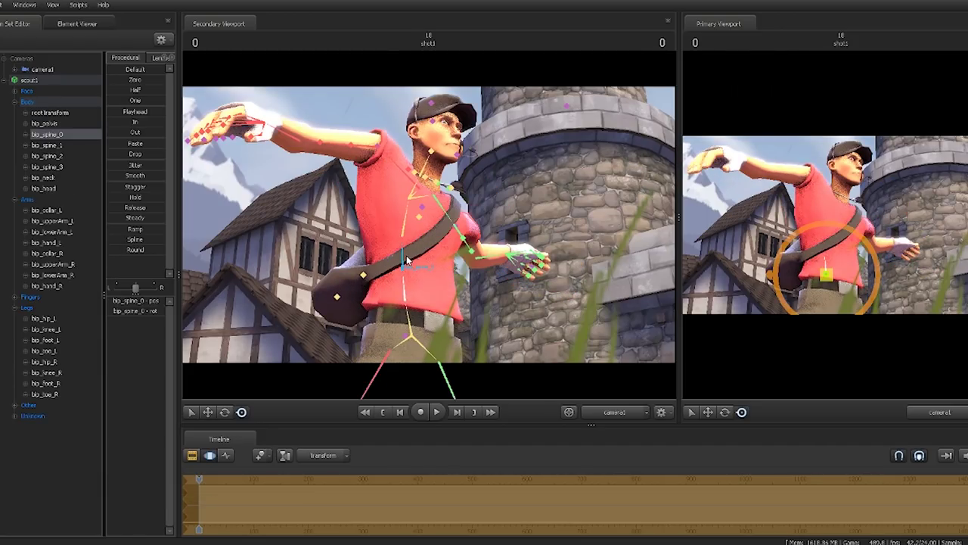
Bend and twist the Scout's torso forward by rotating its spine bones one after another up to bip_spine_3.
{"action": "left_click", "coordinate": [406, 257], "text": "ctrl"}
{"action": "left_click_drag", "start_coordinate": [420, 274], "coordinate": [415, 247]}
{"action": "left_click", "coordinate": [409, 234], "text": "ctrl"}
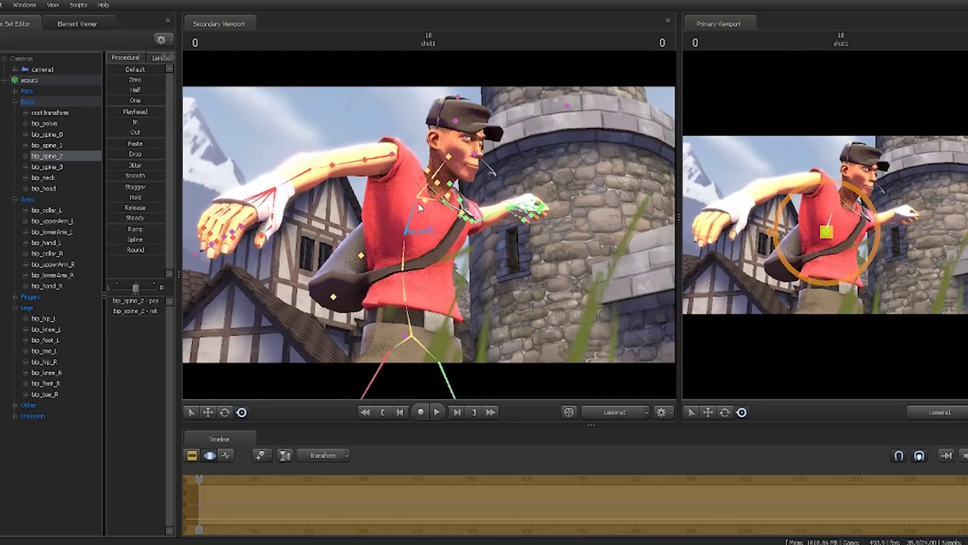
{"action": "left_click", "coordinate": [424, 207], "text": "ctrl"}
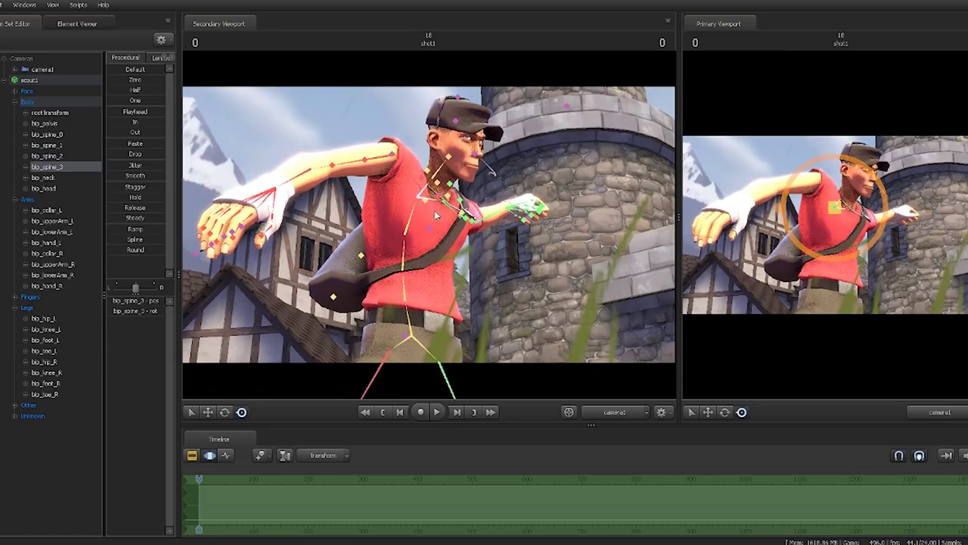
{"action": "left_click_drag", "start_coordinate": [435, 218], "coordinate": [428, 226]}
{"action": "key", "text": "ctrl"}
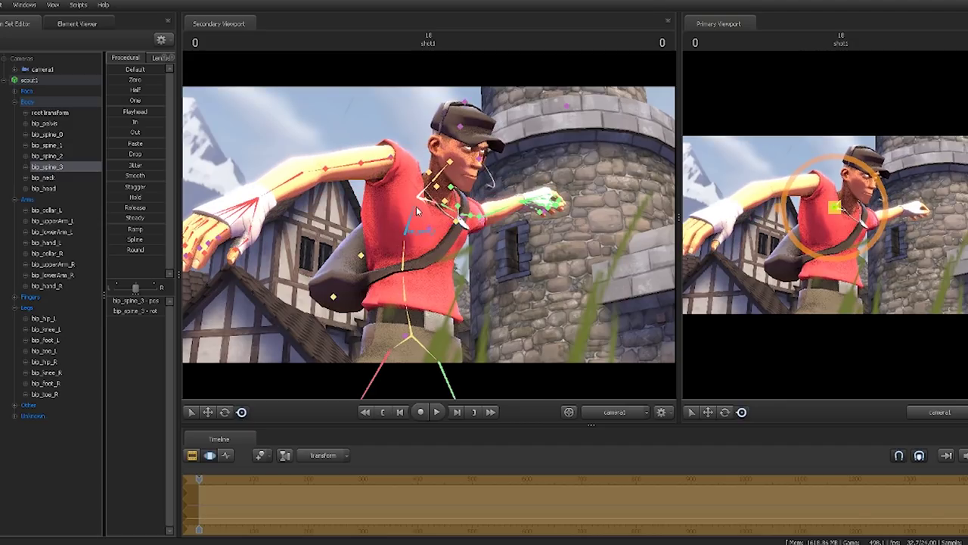
Lower the Scout's right shoulder by rotating bip_collar_R, and select the right arm bone below it.
{"action": "left_click", "coordinate": [404, 179]}
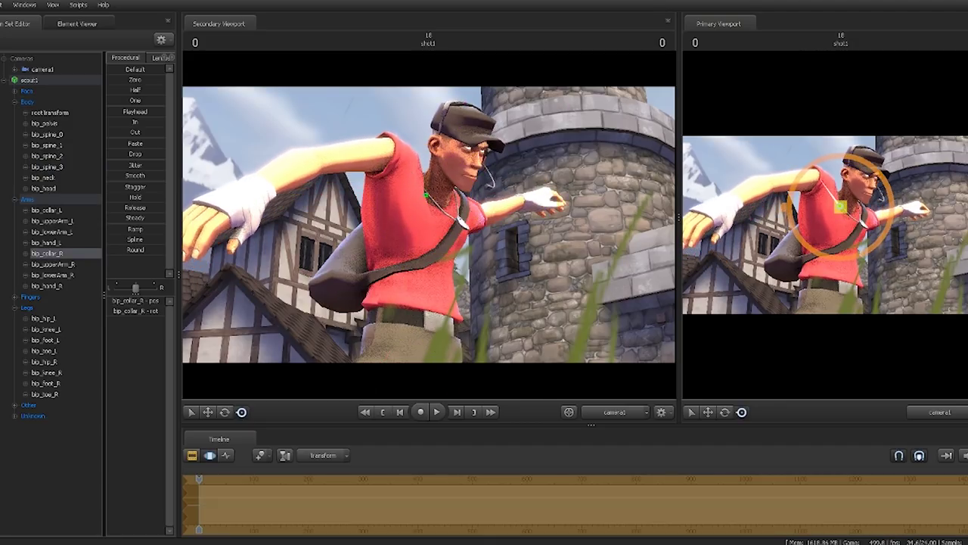
{"action": "left_click_drag", "start_coordinate": [423, 197], "coordinate": [433, 227]}
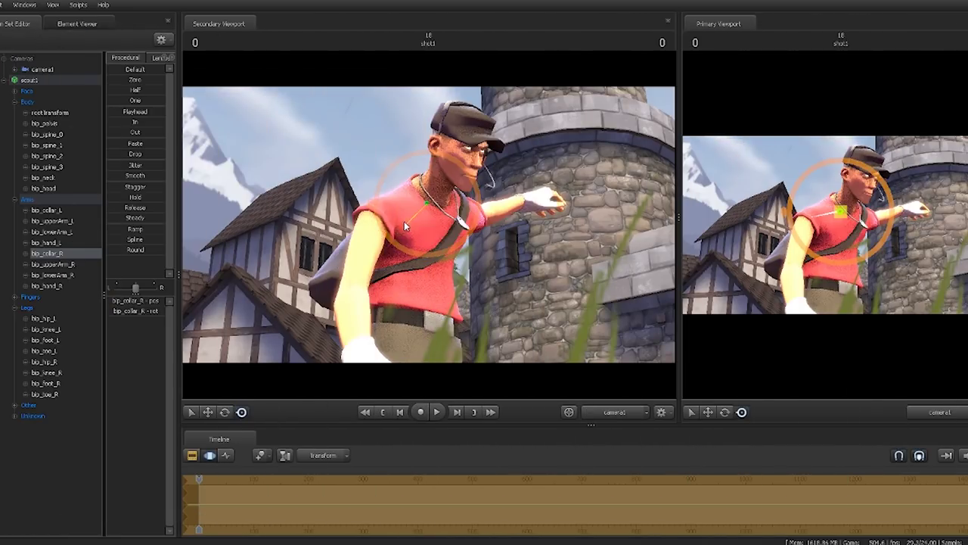
{"action": "left_click_drag", "start_coordinate": [404, 221], "coordinate": [394, 201]}
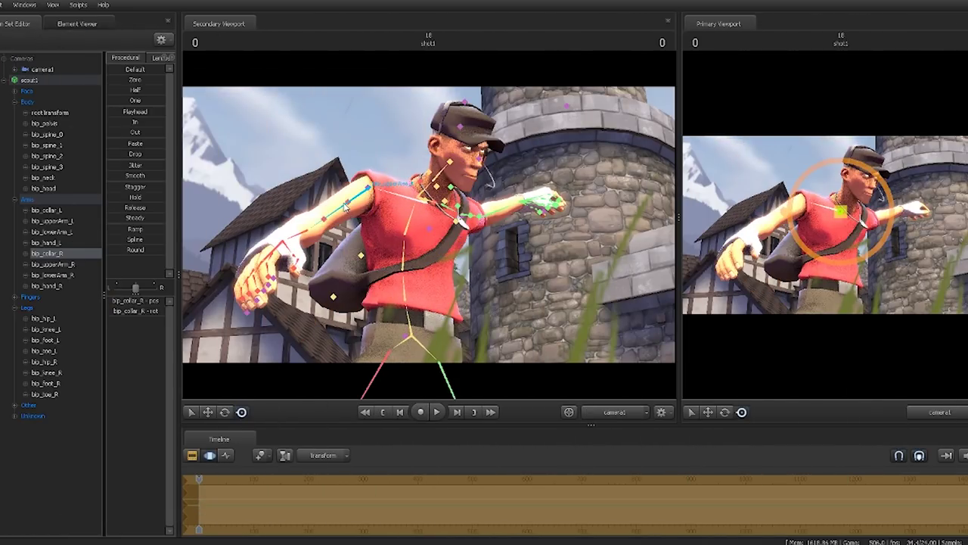
{"action": "left_click", "coordinate": [346, 206]}
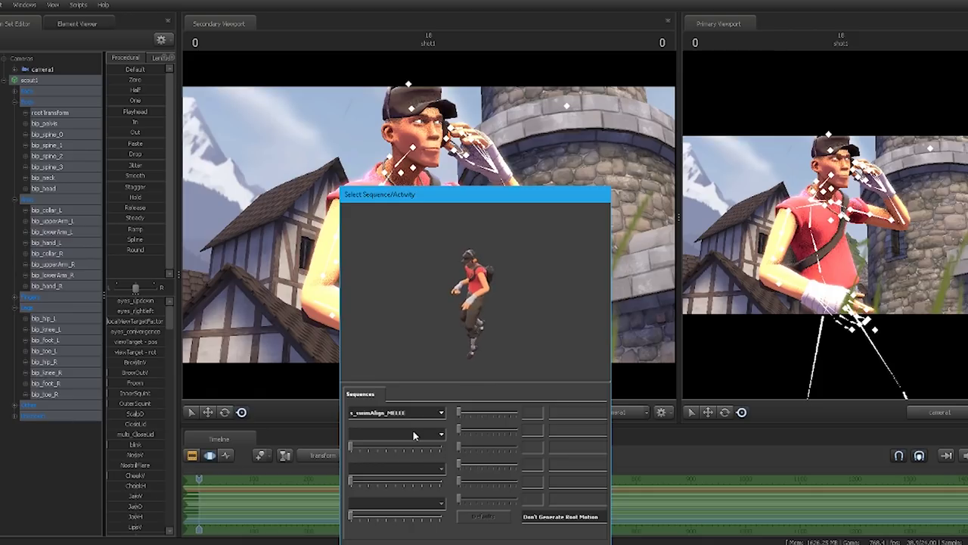
Apply the s_swimAlign_MELEE sequence to scout1 and play it back.
{"action": "key", "text": "Return"}
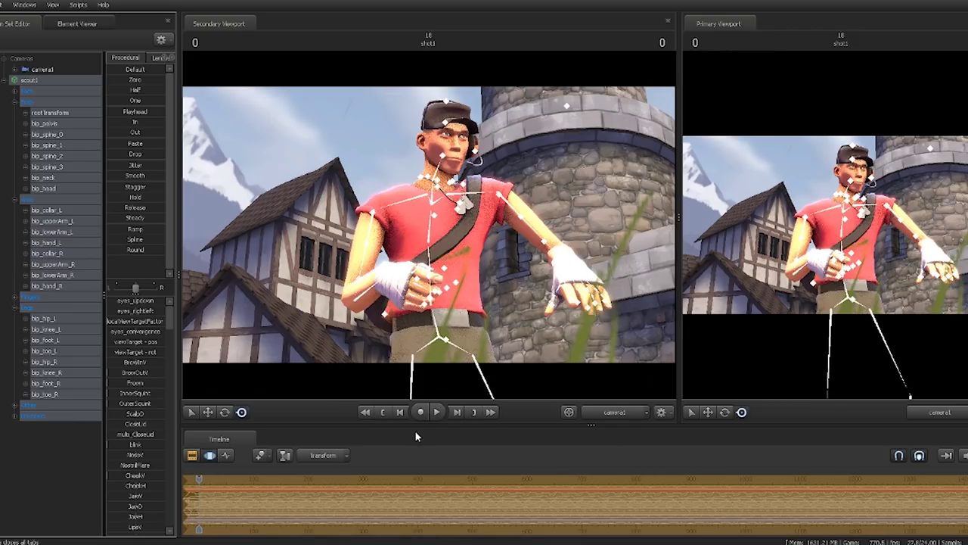
{"action": "left_click", "coordinate": [435, 411]}
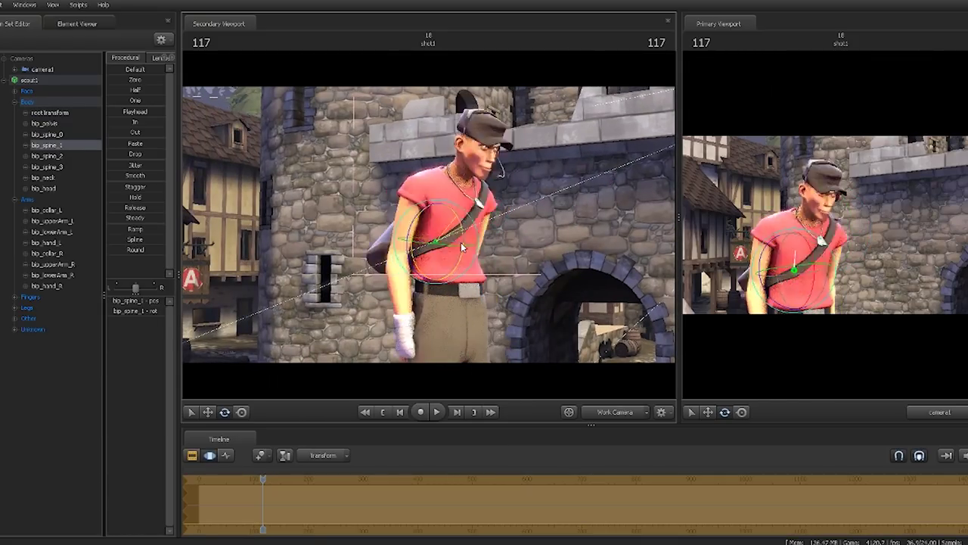
Rotate the bip_spine_1 bone and swing the Scout's left leg forward from the bip_hip_L bone.
{"action": "mouse_move", "coordinate": [463, 247]}
{"action": "left_mouse_down"}
{"action": "mouse_move", "coordinate": [461, 261]}
{"action": "mouse_move", "coordinate": [464, 231]}
{"action": "left_mouse_up"}
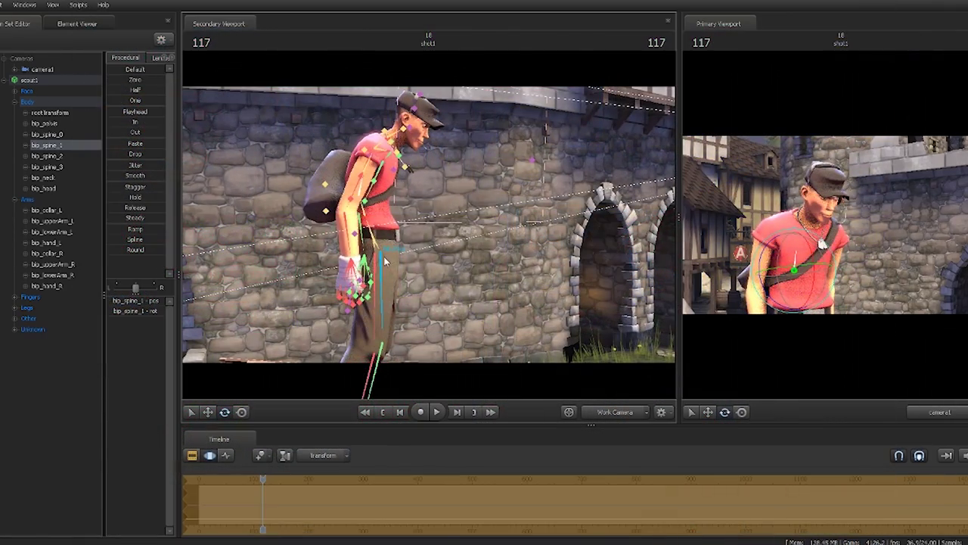
{"action": "left_click", "coordinate": [404, 251]}
{"action": "left_click_drag", "start_coordinate": [404, 251], "coordinate": [392, 163]}
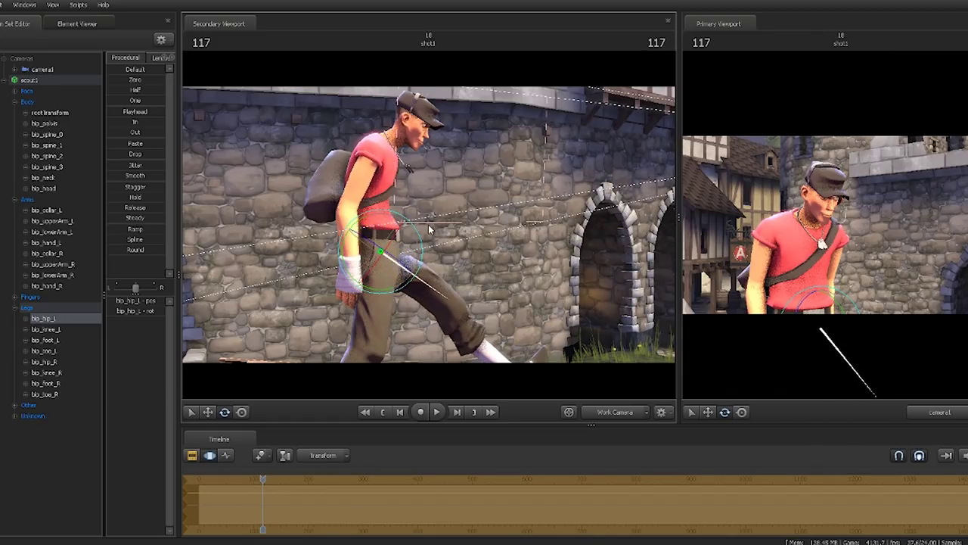
{"action": "left_click_drag", "start_coordinate": [515, 242], "coordinate": [424, 265]}
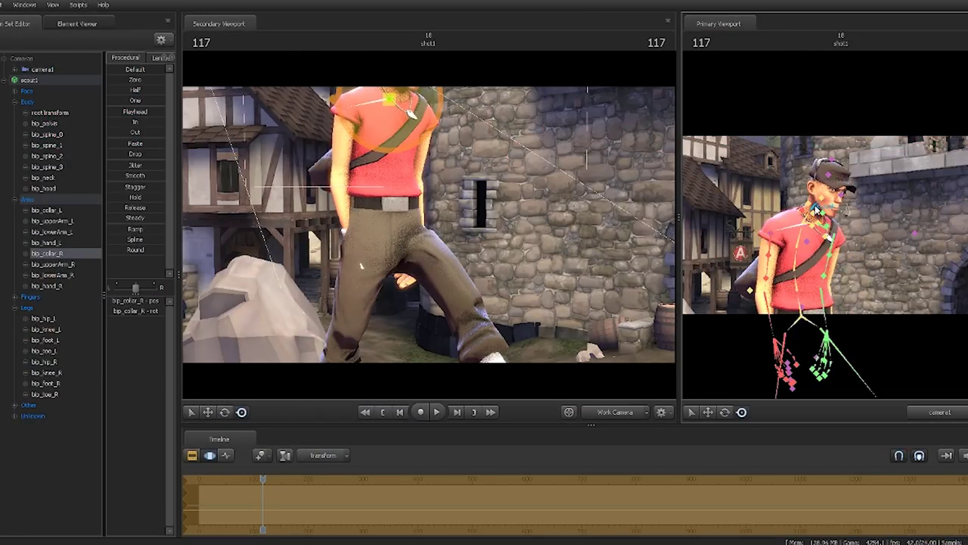
Adjust the Scout's neck using the bip_neck bone.
{"action": "left_click", "coordinate": [824, 227]}
{"action": "left_click_drag", "start_coordinate": [827, 230], "coordinate": [825, 231]}
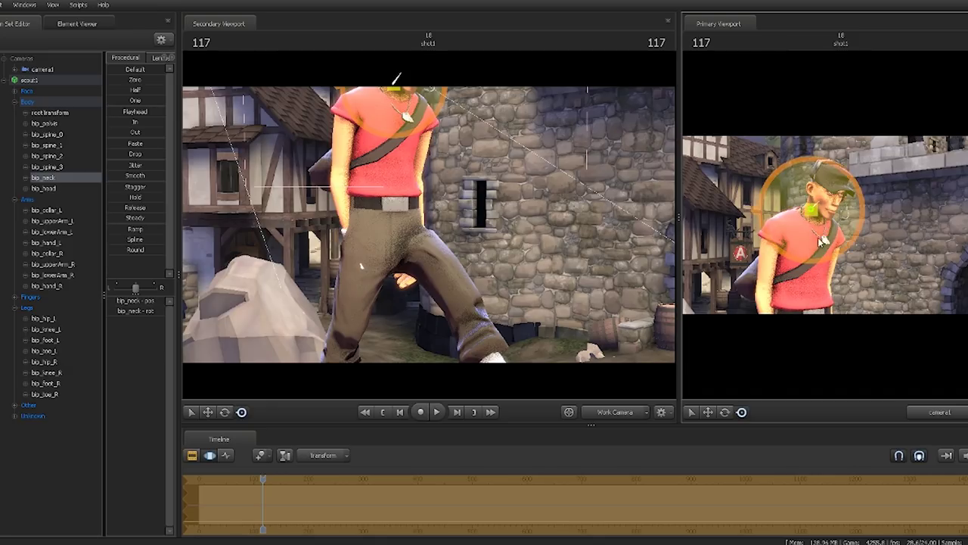
Try rotating the bip_pelvis bone of the Scout in side view, and undo the rotation.
{"action": "left_click_drag", "start_coordinate": [406, 219], "coordinate": [484, 218], "text": "alt"}
{"action": "left_click", "coordinate": [390, 208], "text": "ctrl"}
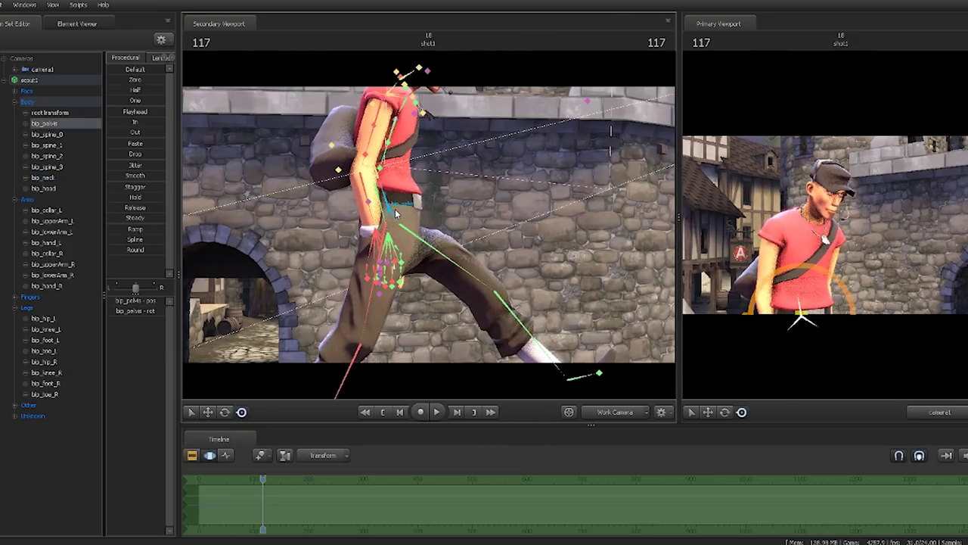
{"action": "mouse_move", "coordinate": [416, 216]}
{"action": "left_mouse_down"}
{"action": "mouse_move", "coordinate": [428, 219]}
{"action": "mouse_move", "coordinate": [418, 217]}
{"action": "left_mouse_up"}
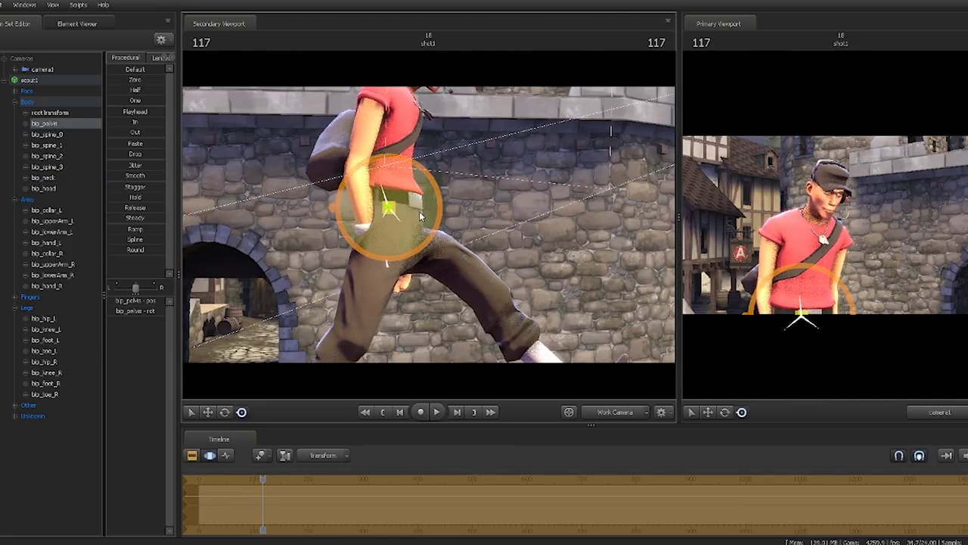
{"action": "key", "text": "ctrl+z"}
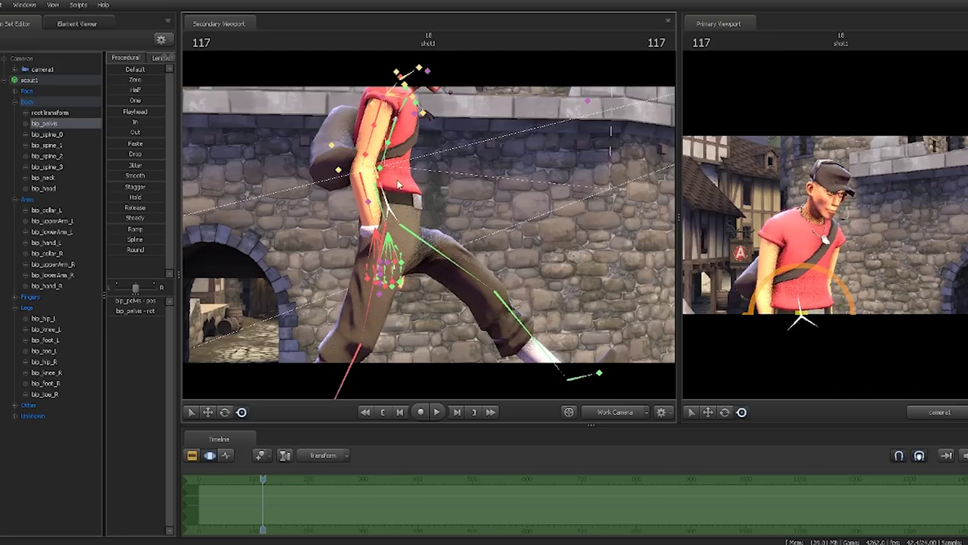
Rotate the bip_spine_0 bone to change the lean of the Scout's torso.
{"action": "left_click", "coordinate": [379, 174]}
{"action": "key", "text": "e"}
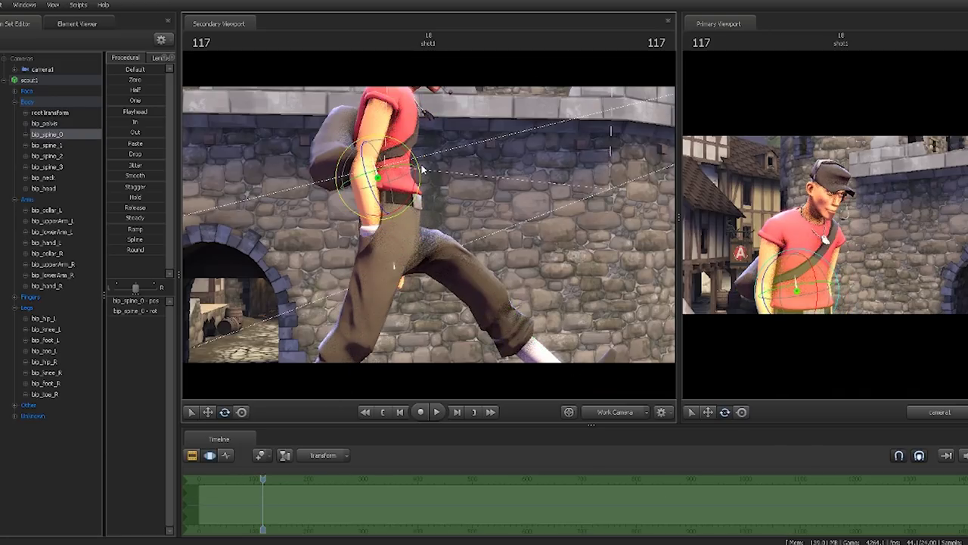
{"action": "left_click_drag", "start_coordinate": [421, 170], "coordinate": [446, 159]}
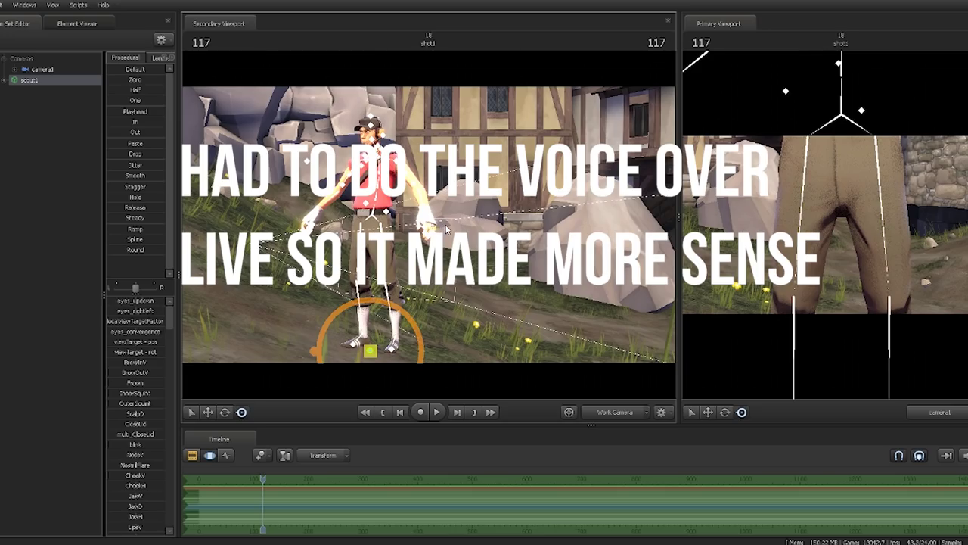
Apply the rig_biped_simple rig to the scout1 animation set.
{"action": "left_click_drag", "start_coordinate": [446, 230], "coordinate": [458, 249]}
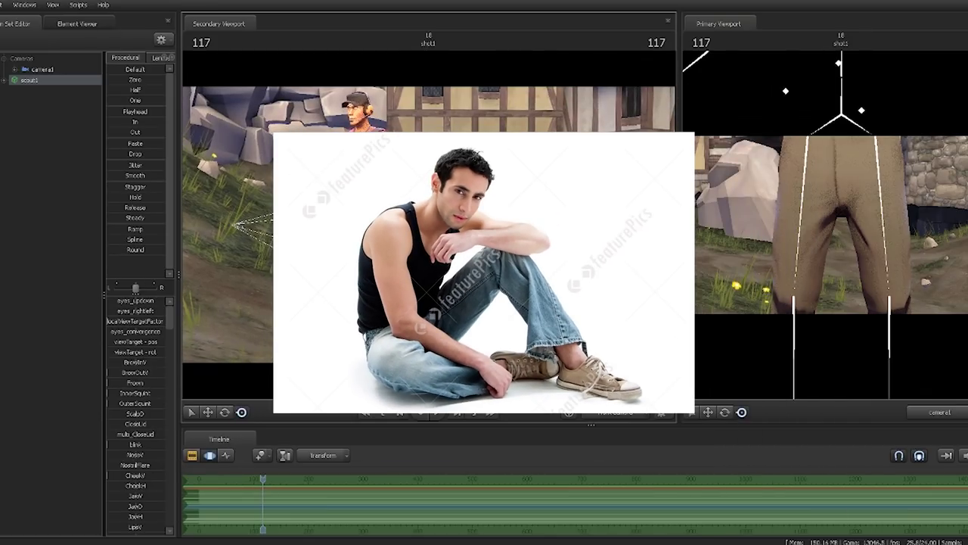
{"action": "key", "text": "w"}
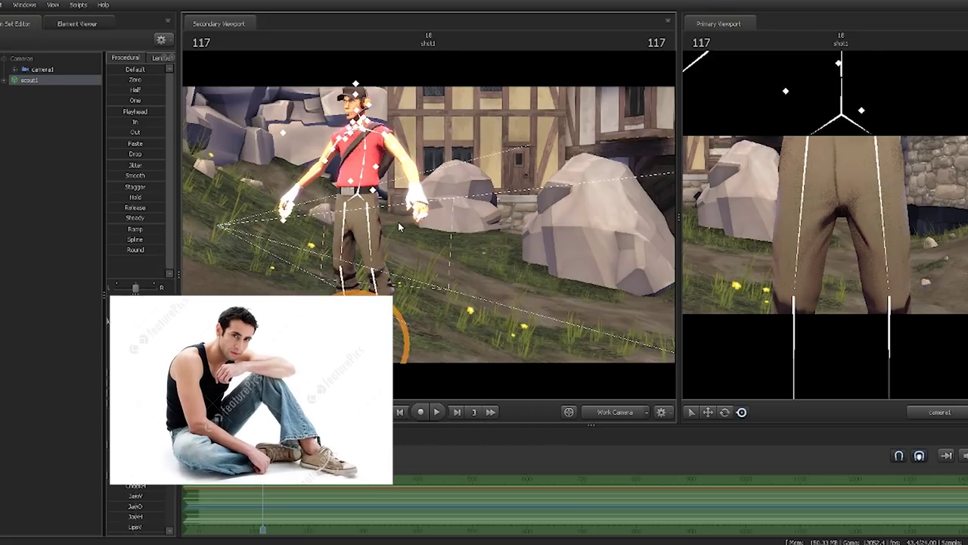
{"action": "right_click", "coordinate": [81, 83]}
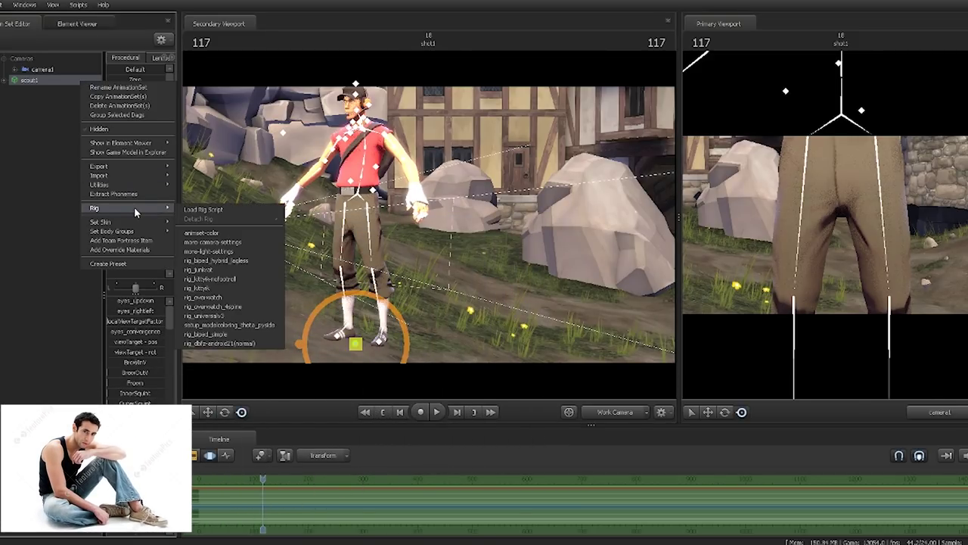
{"action": "left_click", "coordinate": [246, 335]}
{"action": "left_click", "coordinate": [57, 90]}
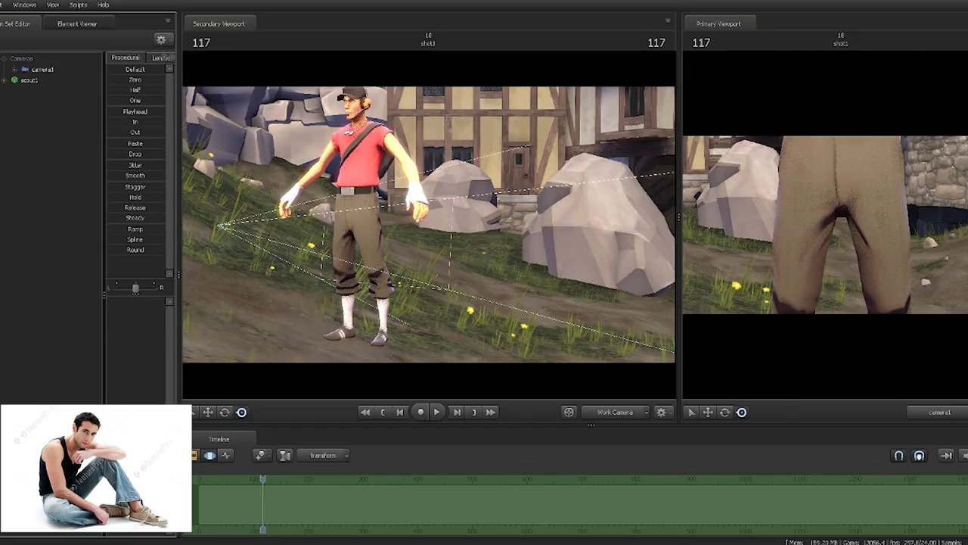
{"action": "right_click", "coordinate": [31, 83]}
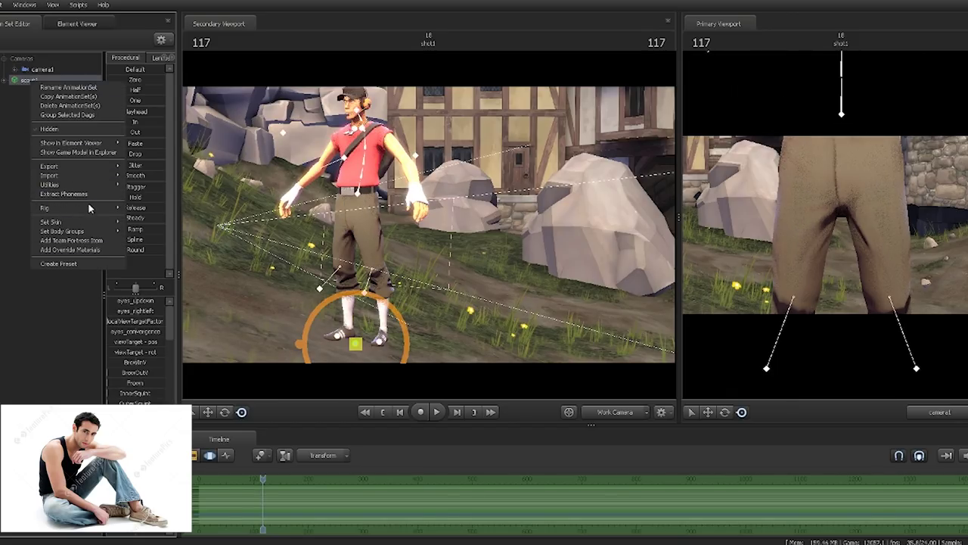
{"action": "mouse_move", "coordinate": [90, 208]}
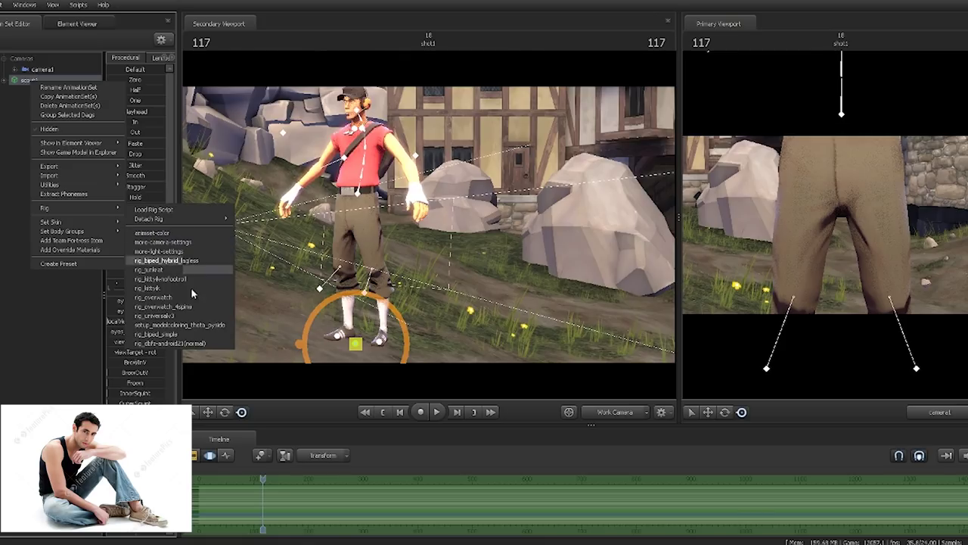
{"action": "left_click", "coordinate": [437, 252]}
Try shifting the Scout's body sideways with the rig_pelvis control, and undo the move.
{"action": "key", "text": "w"}
{"action": "left_click_drag", "start_coordinate": [436, 249], "coordinate": [410, 204]}
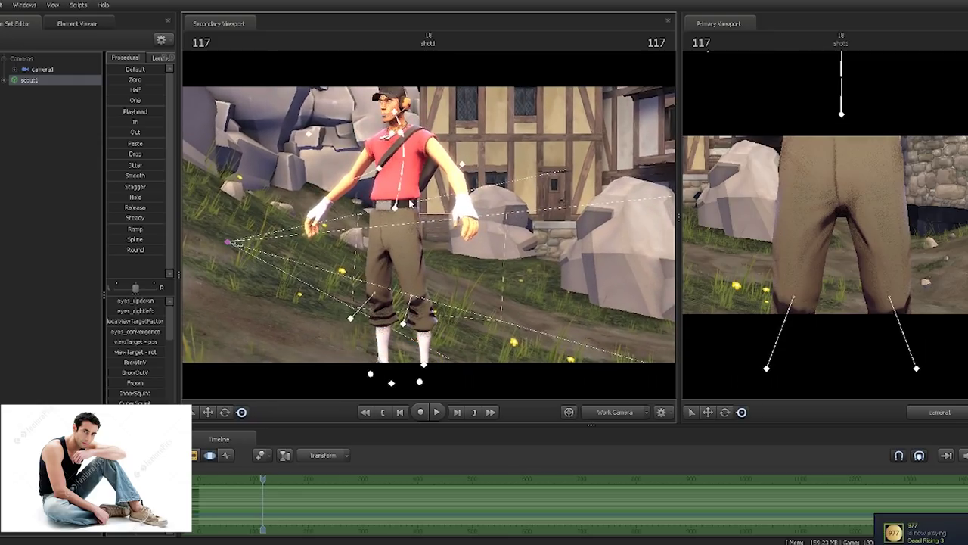
{"action": "left_click_drag", "start_coordinate": [421, 366], "coordinate": [434, 278]}
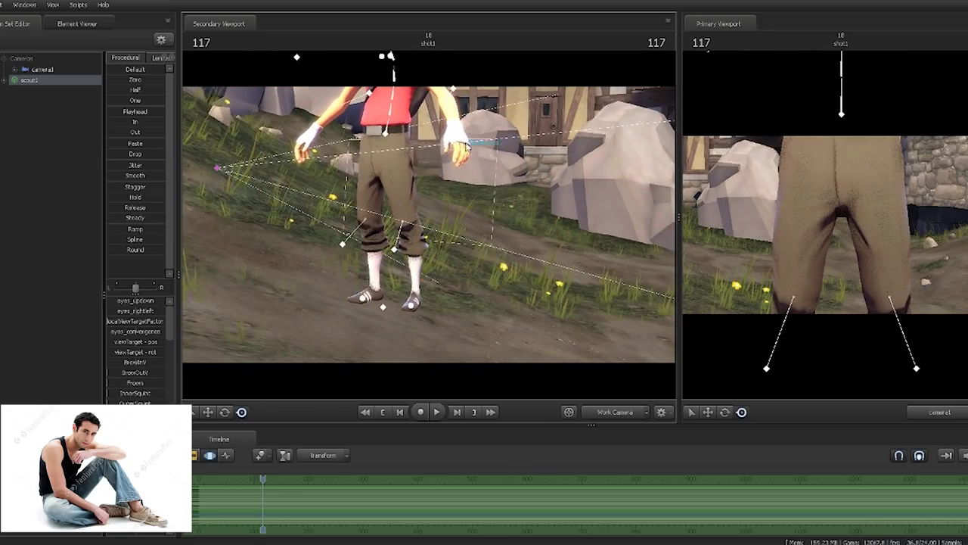
{"action": "left_click_drag", "start_coordinate": [341, 166], "coordinate": [463, 192]}
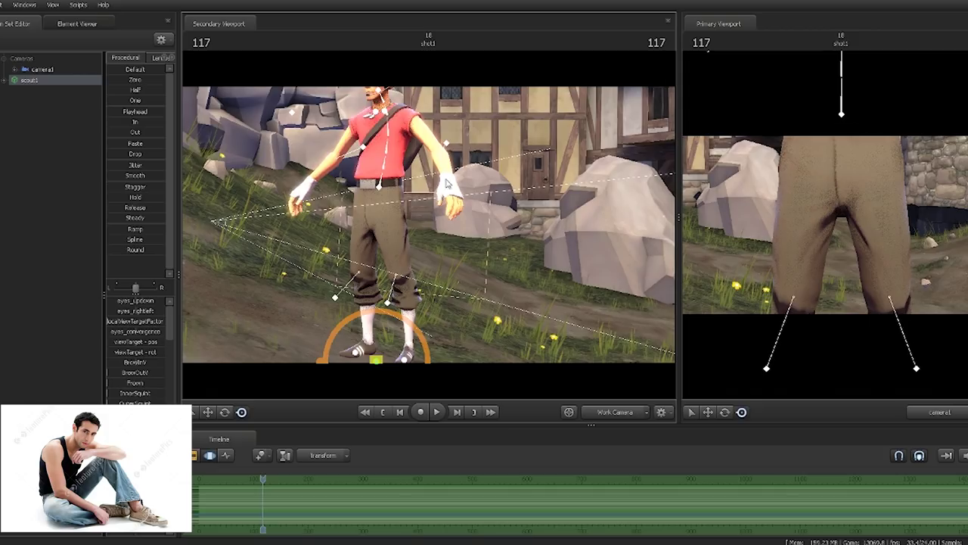
{"action": "left_click", "coordinate": [378, 183], "text": "ctrl"}
{"action": "left_click_drag", "start_coordinate": [380, 188], "coordinate": [335, 197]}
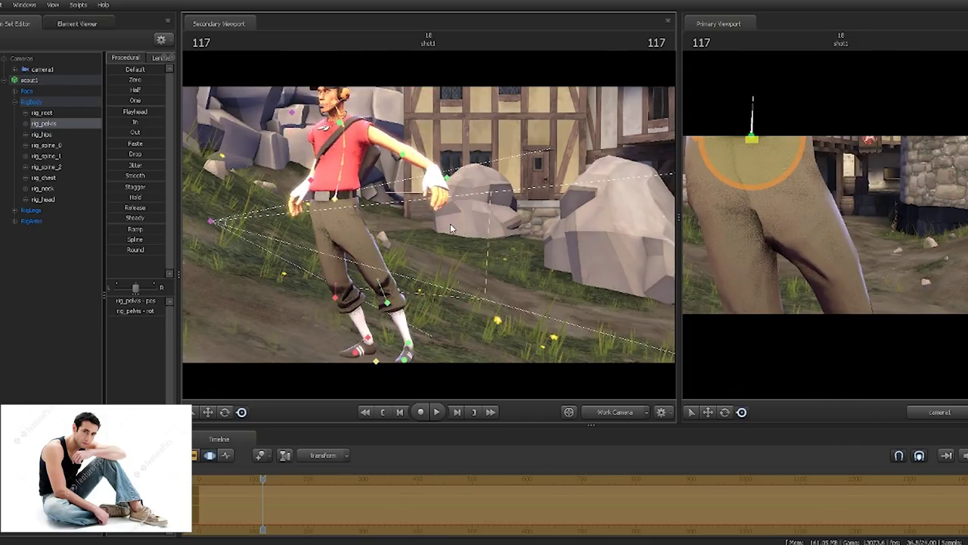
{"action": "key", "text": "ctrl+z"}
Lower the rig_pelvis control toward the ground so the Scout bends into a sitting position.
{"action": "mouse_move", "coordinate": [457, 213]}
{"action": "left_mouse_down"}
{"action": "mouse_move", "coordinate": [478, 255]}
{"action": "mouse_move", "coordinate": [506, 256]}
{"action": "mouse_move", "coordinate": [495, 288]}
{"action": "mouse_move", "coordinate": [458, 218]}
{"action": "left_mouse_up"}
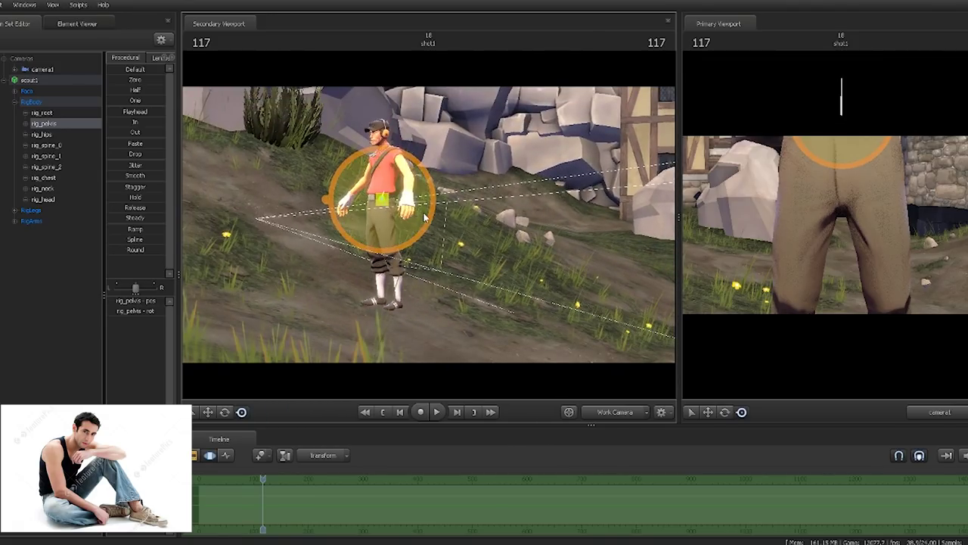
{"action": "key", "text": "w"}
{"action": "left_click_drag", "start_coordinate": [383, 200], "coordinate": [416, 282]}
Select camera1 and reframe its shot on the seated Scout.
{"action": "left_click", "coordinate": [38, 69]}
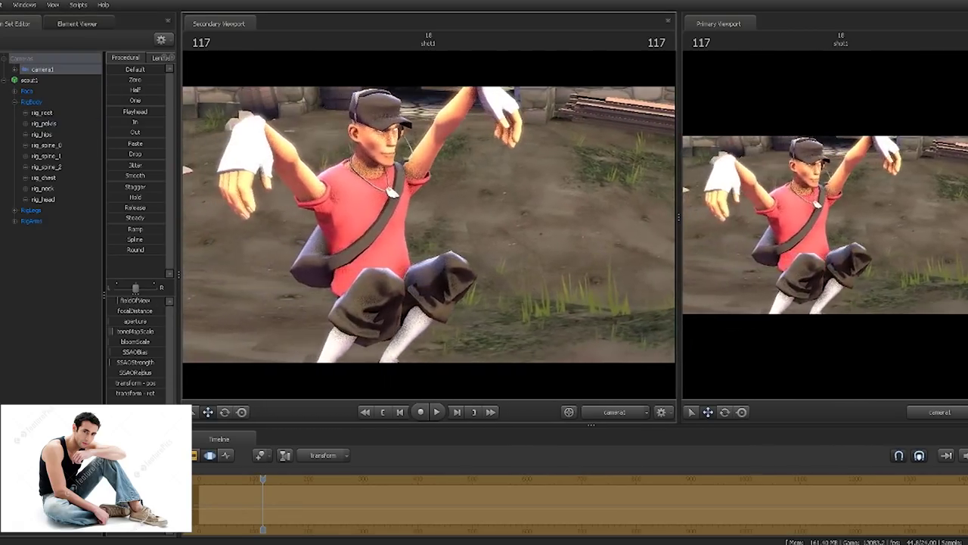
{"action": "left_click_drag", "start_coordinate": [429, 225], "coordinate": [341, 231]}
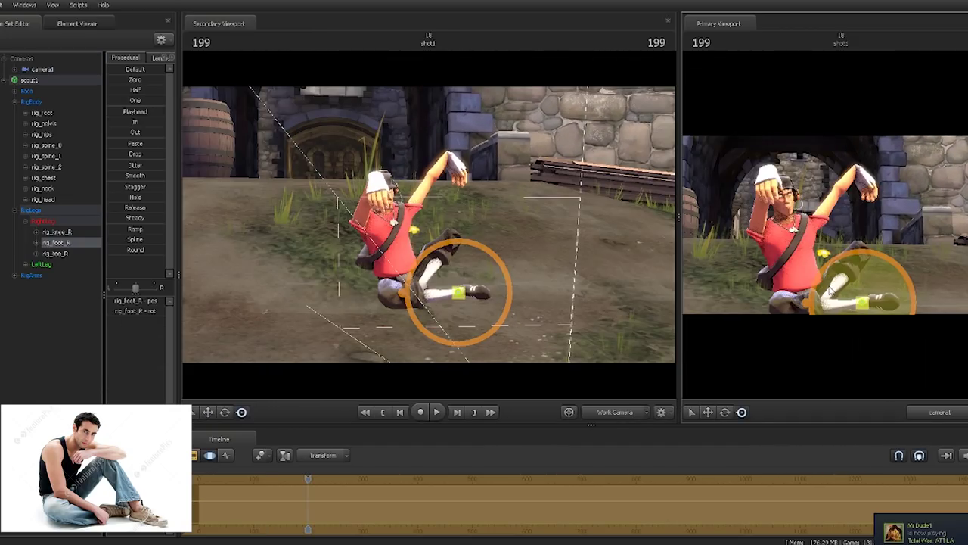
Raise the Scout's bent right knee slightly off the ground with the rig_knee_R control.
{"action": "key", "text": "ctrl"}
{"action": "left_click", "coordinate": [840, 302]}
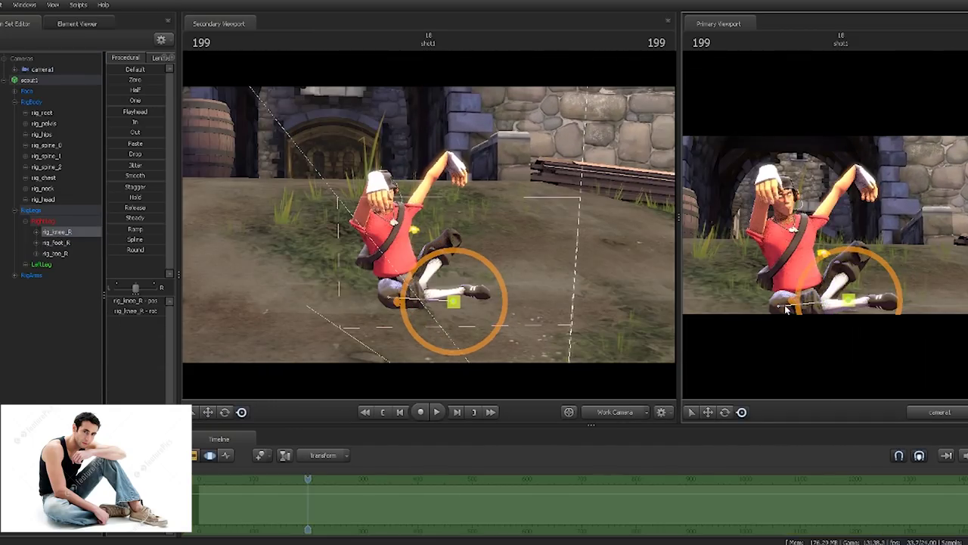
{"action": "left_click_drag", "start_coordinate": [848, 300], "coordinate": [850, 285]}
Rotate rig_pelvis to bring the Scout's torso upright, and rotate rig_spine_2 to lean the upper body forward.
{"action": "key", "text": "ctrl"}
{"action": "left_click", "coordinate": [770, 281]}
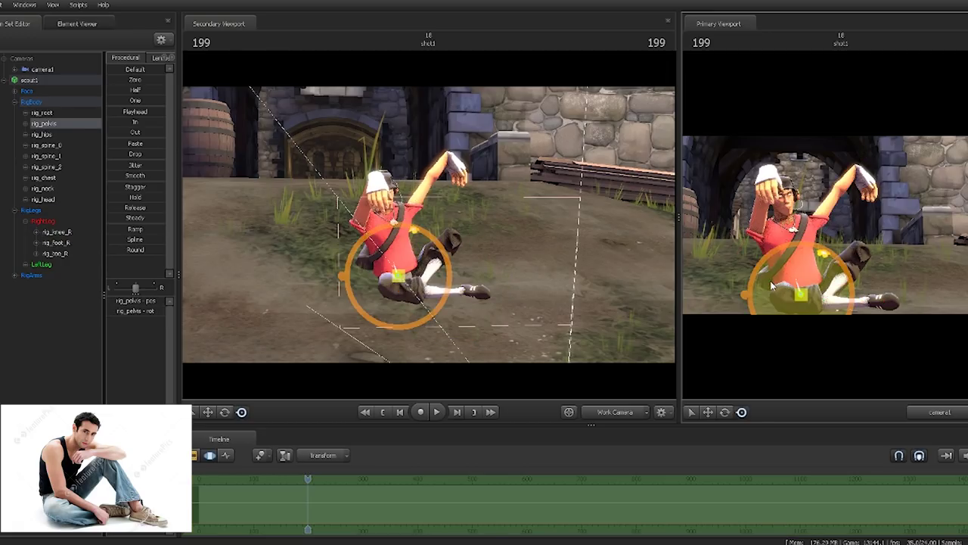
{"action": "mouse_move", "coordinate": [793, 257]}
{"action": "left_mouse_down"}
{"action": "mouse_move", "coordinate": [812, 254]}
{"action": "mouse_move", "coordinate": [788, 251]}
{"action": "left_mouse_up"}
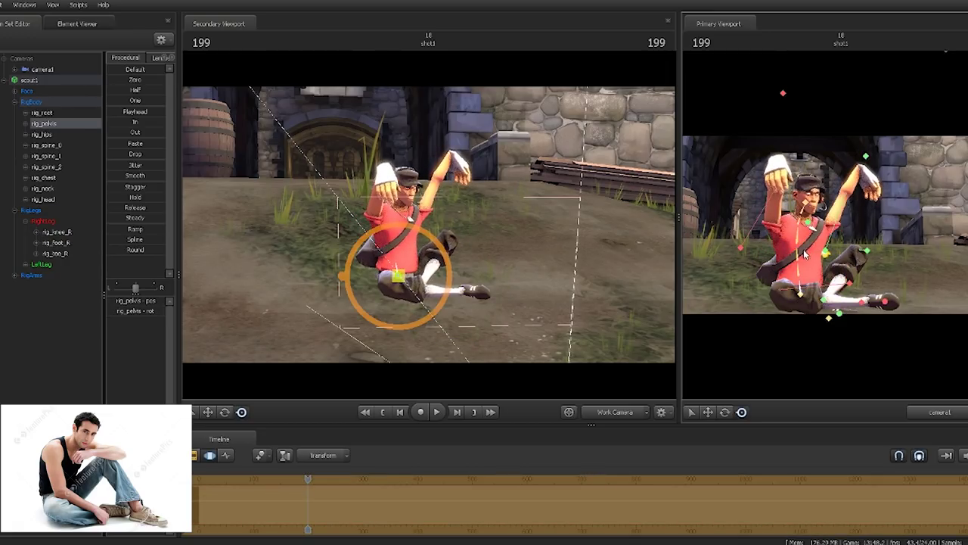
{"action": "left_click", "coordinate": [802, 257]}
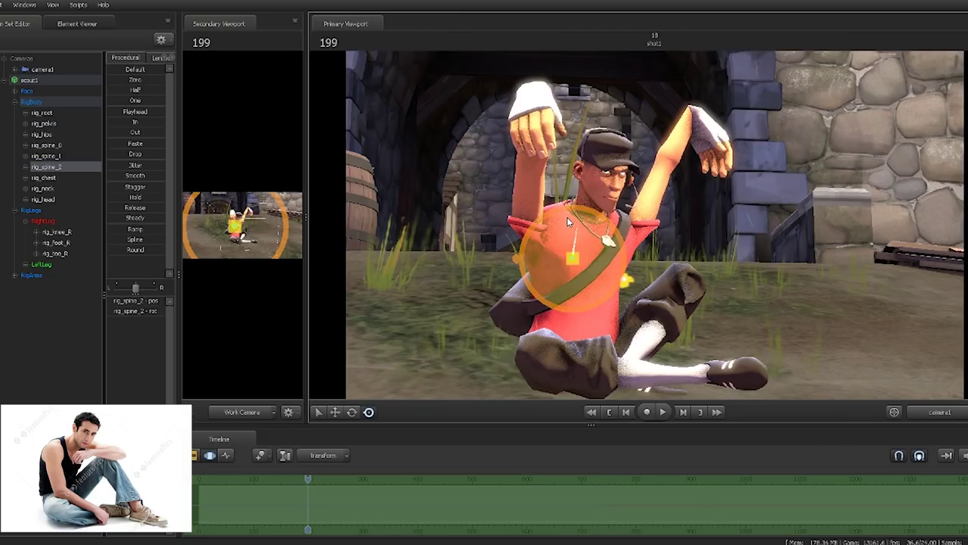
{"action": "left_click_drag", "start_coordinate": [569, 221], "coordinate": [606, 265]}
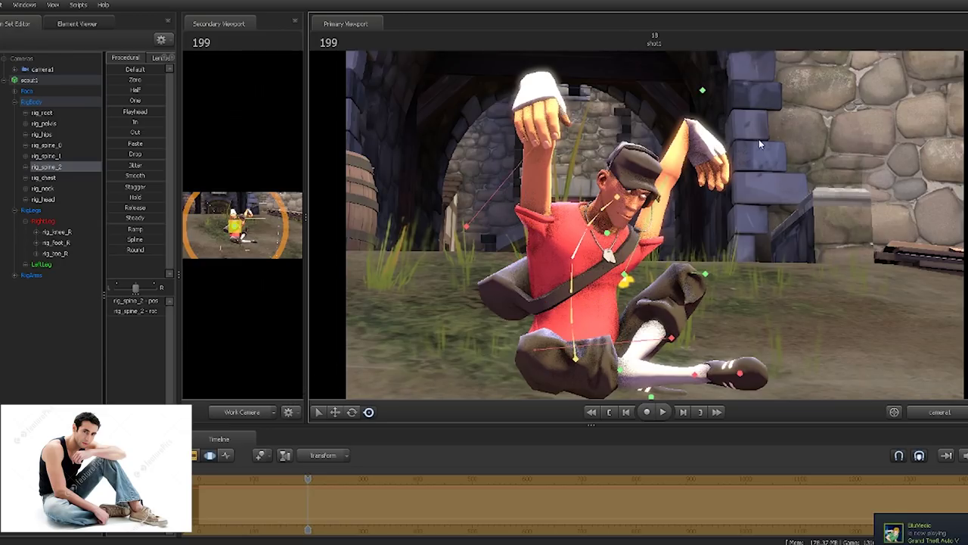
Lower the Scout's left hand toward the raised knee and move rig_foot_L to the crossed right ankle.
{"action": "left_click", "coordinate": [703, 92]}
{"action": "left_click_drag", "start_coordinate": [704, 92], "coordinate": [708, 193]}
{"action": "left_click", "coordinate": [620, 379], "text": "ctrl"}
{"action": "left_click_drag", "start_coordinate": [620, 379], "coordinate": [681, 363]}
Widen the secondary viewport and shrink the animation set editor so both viewports have more room.
{"action": "left_click_drag", "start_coordinate": [306, 191], "coordinate": [439, 192]}
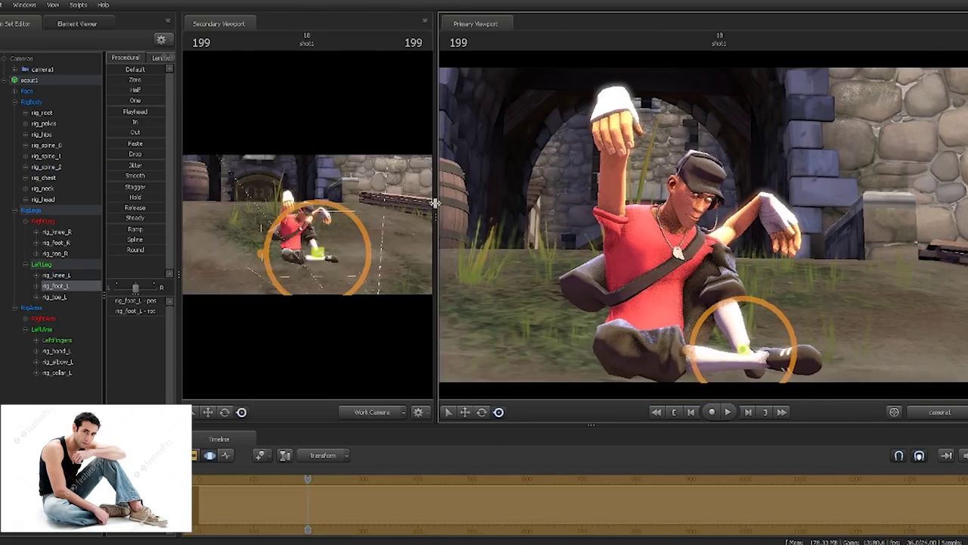
{"action": "left_click_drag", "start_coordinate": [104, 198], "coordinate": [41, 199]}
{"action": "left_click_drag", "start_coordinate": [179, 205], "coordinate": [64, 207]}
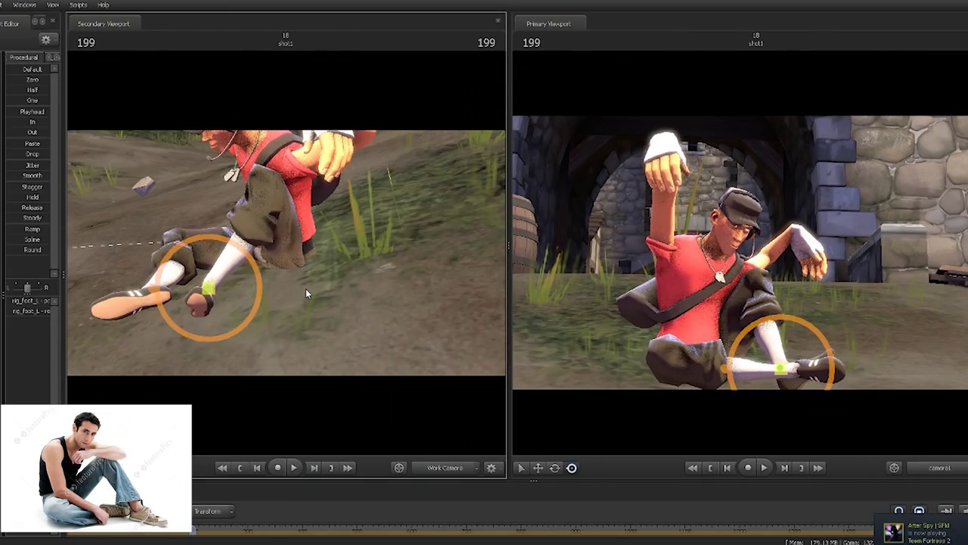
Pull rig_foot_R back so the right foot is tucked behind the Scout's left foot.
{"action": "left_click_drag", "start_coordinate": [330, 313], "coordinate": [286, 254]}
{"action": "left_click", "coordinate": [224, 290], "text": "ctrl"}
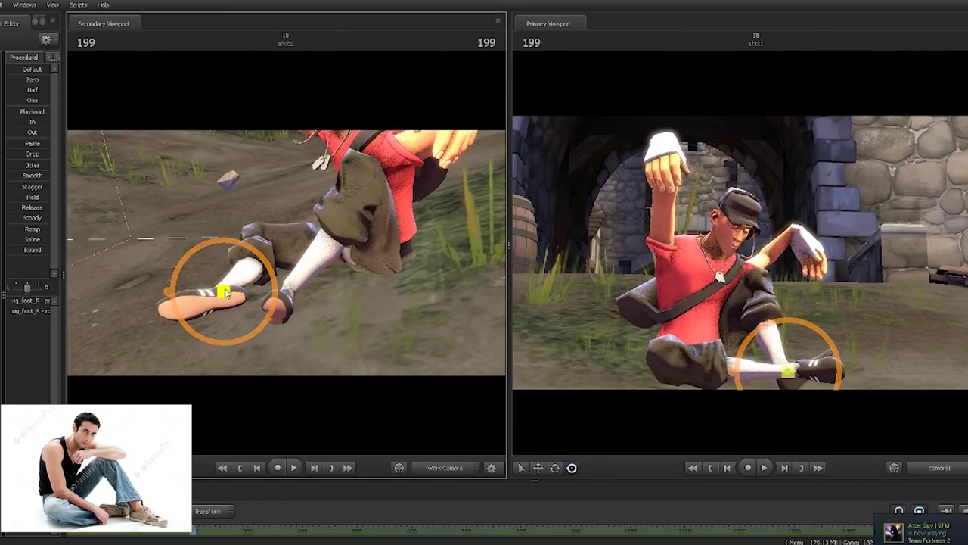
{"action": "left_click_drag", "start_coordinate": [224, 290], "coordinate": [343, 281]}
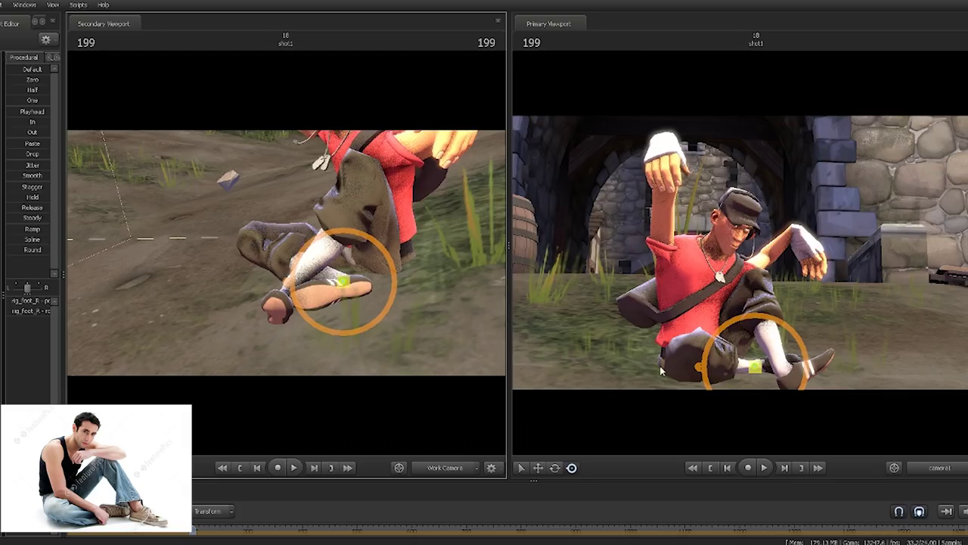
Turn the left foot forward with rig_foot_L and plant it further out, shifting rig_pelvis slightly toward the legs.
{"action": "left_click", "coordinate": [779, 367]}
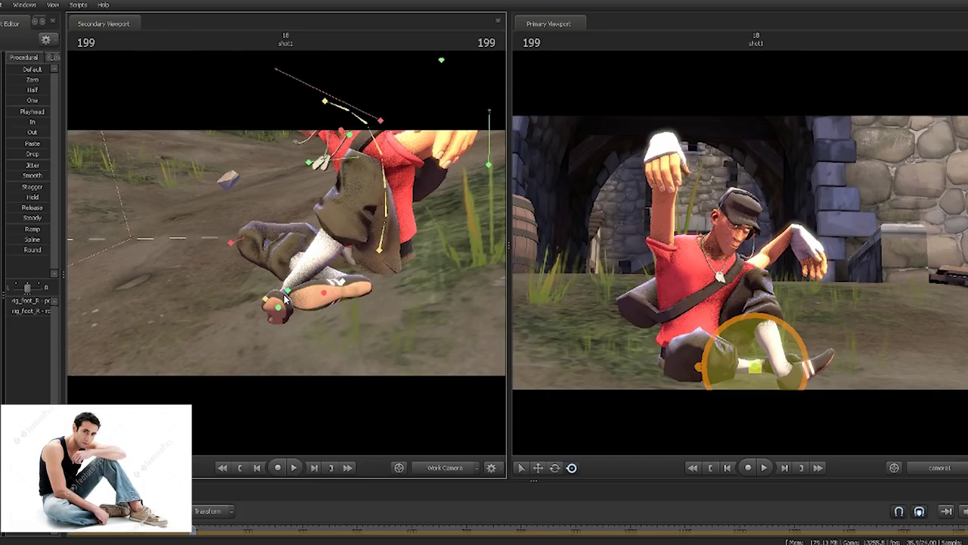
{"action": "left_click", "coordinate": [288, 291], "text": "ctrl"}
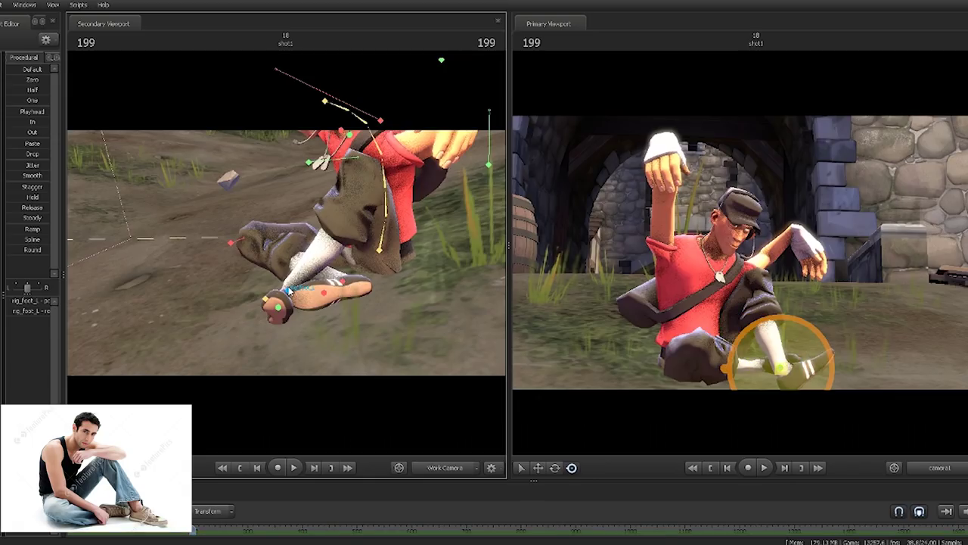
{"action": "left_click_drag", "start_coordinate": [348, 258], "coordinate": [177, 292]}
{"action": "mouse_move", "coordinate": [691, 352]}
{"action": "left_mouse_down", "text": "ctrl"}
{"action": "mouse_move", "coordinate": [709, 349]}
{"action": "mouse_move", "coordinate": [700, 360]}
{"action": "mouse_move", "coordinate": [701, 350]}
{"action": "left_mouse_up", "text": "ctrl"}
{"action": "left_click", "coordinate": [836, 379], "text": "ctrl"}
{"action": "left_click_drag", "start_coordinate": [836, 384], "coordinate": [860, 387]}
{"action": "left_click_drag", "start_coordinate": [297, 275], "coordinate": [294, 234], "text": "alt"}
{"action": "left_click_drag", "start_coordinate": [179, 292], "coordinate": [230, 292]}
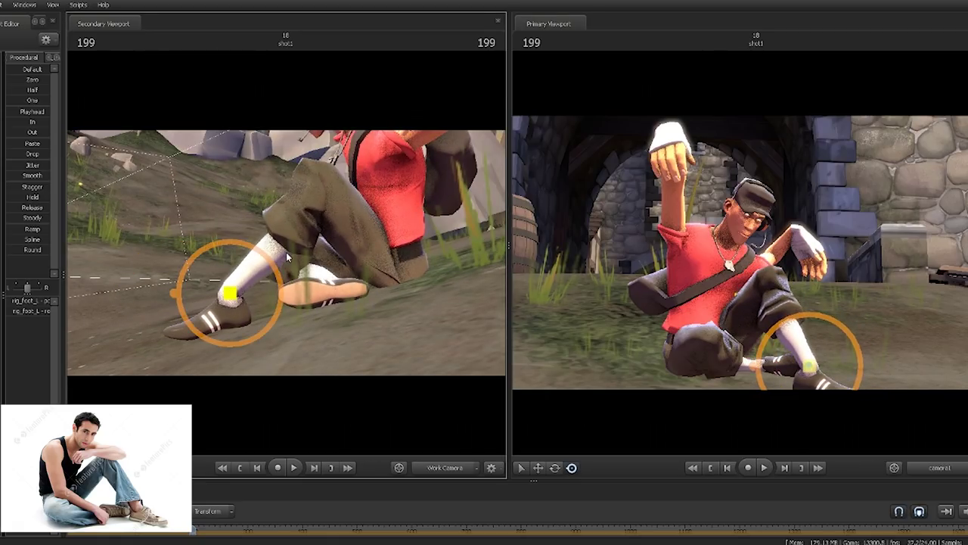
Rotate rig_pelvis to lean the Scout's torso back away from the raised knee.
{"action": "key", "text": "ctrl"}
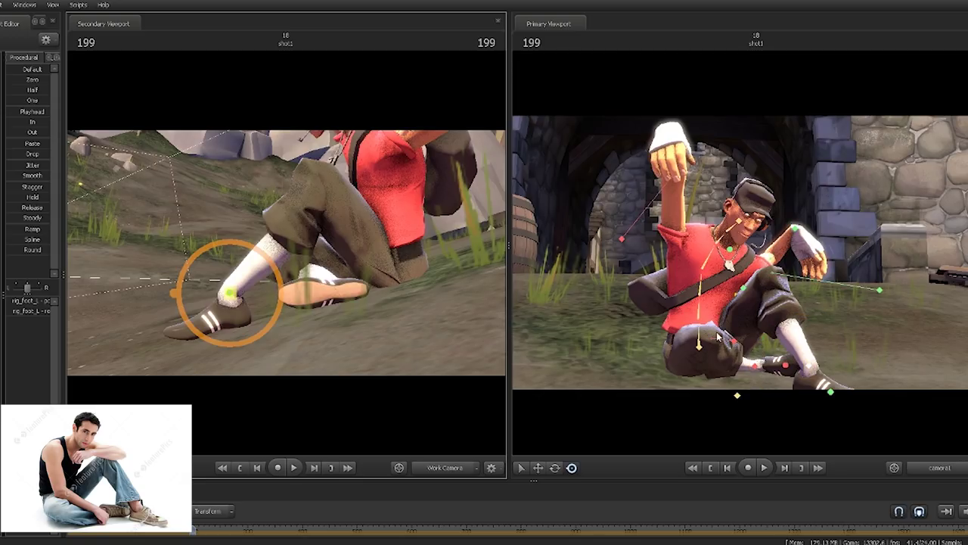
{"action": "left_click", "coordinate": [700, 334], "text": "ctrl"}
{"action": "left_click_drag", "start_coordinate": [736, 348], "coordinate": [732, 334]}
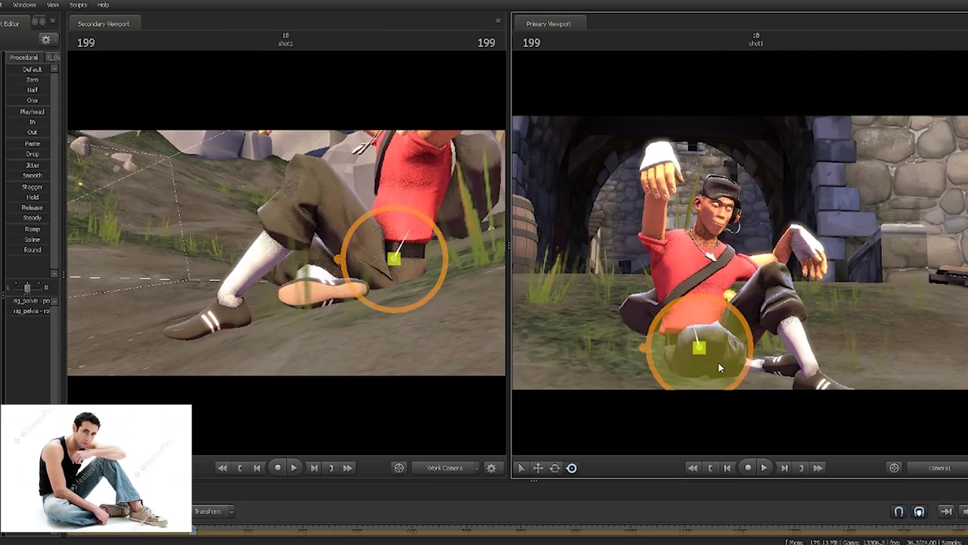
Move and rotate rig_hand_L so the left forearm rests across the raised knee.
{"action": "left_click", "coordinate": [796, 229], "text": "ctrl"}
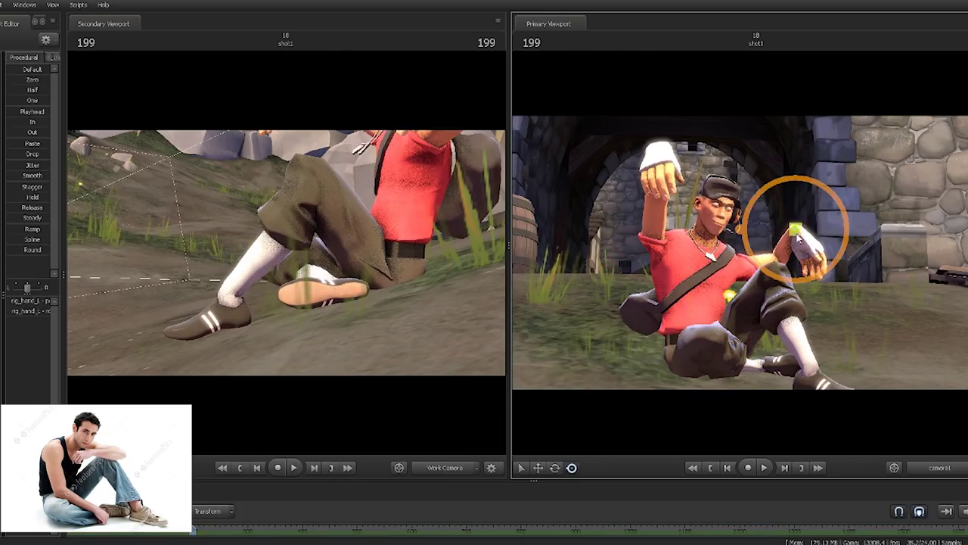
{"action": "left_click_drag", "start_coordinate": [801, 239], "coordinate": [780, 181]}
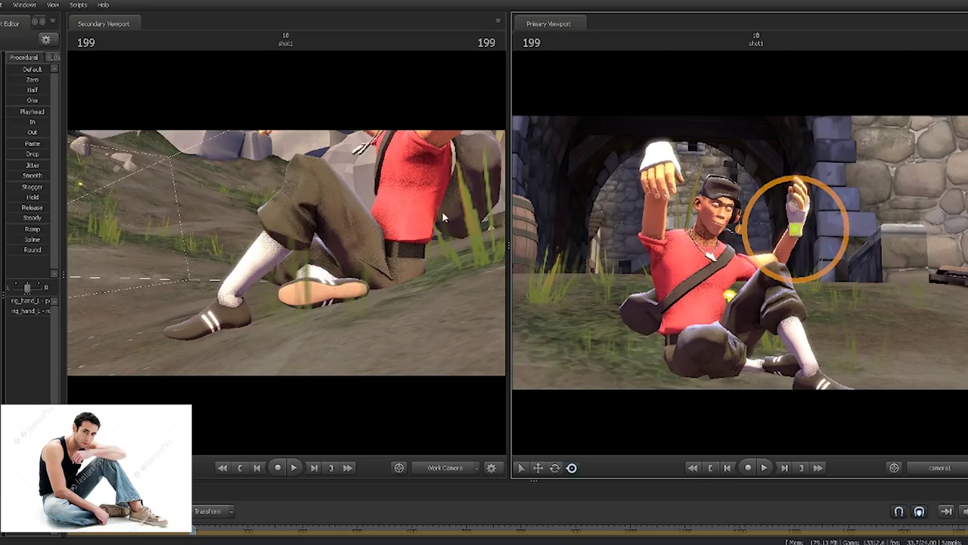
{"action": "left_click_drag", "start_coordinate": [331, 223], "coordinate": [273, 288]}
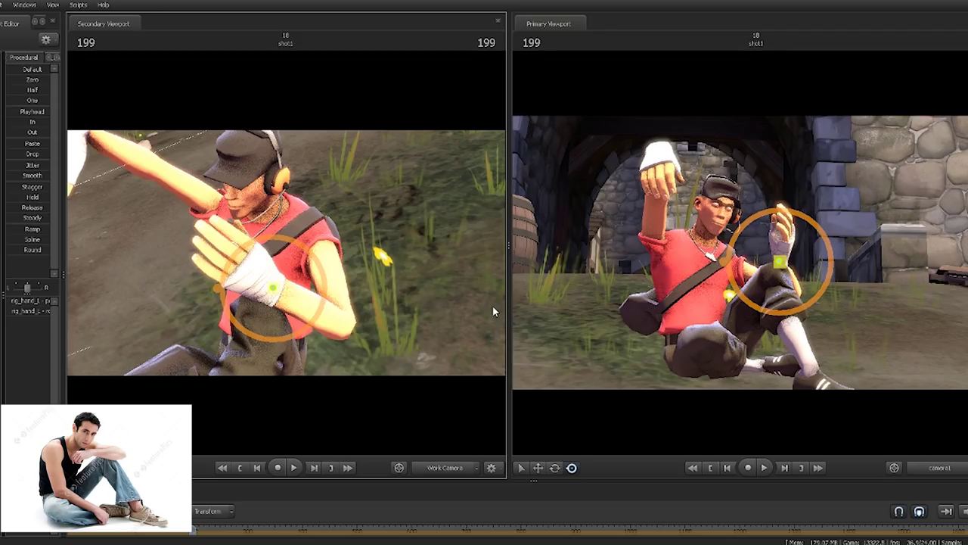
{"action": "left_click", "coordinate": [368, 297], "text": "ctrl"}
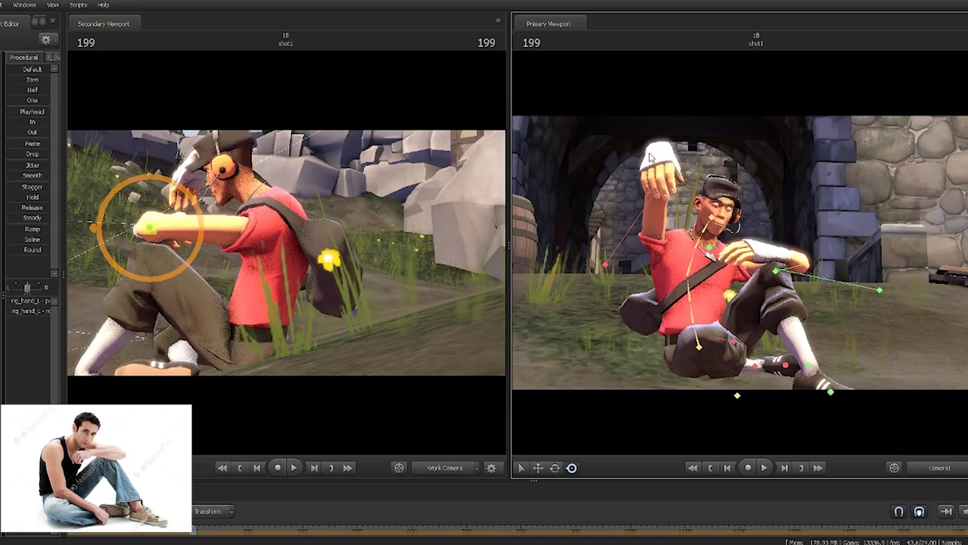
Lower the Scout's raised right hand into the lap with the rig_hand_R control.
{"action": "left_click_drag", "start_coordinate": [282, 280], "coordinate": [258, 254]}
{"action": "left_click", "coordinate": [158, 212]}
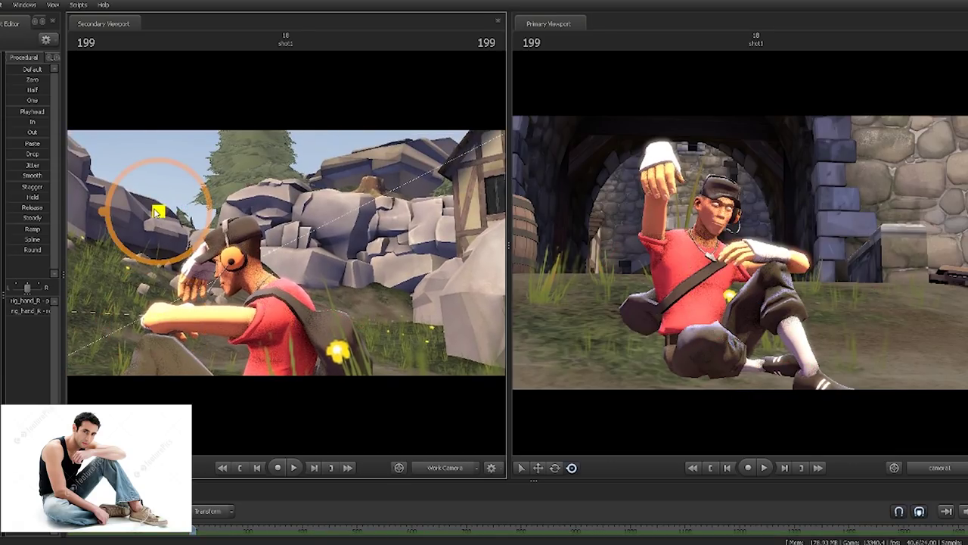
{"action": "left_click_drag", "start_coordinate": [660, 123], "coordinate": [738, 323]}
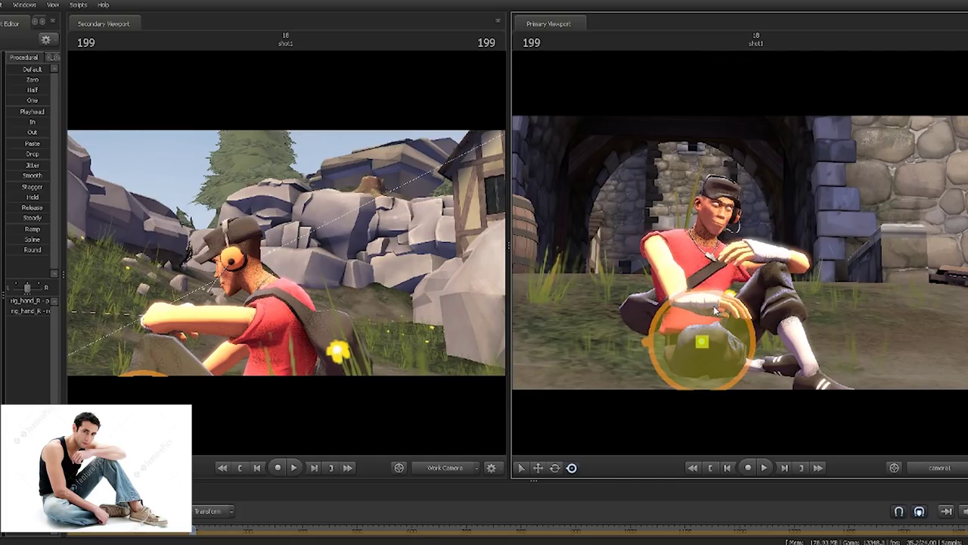
Rotate rig_collar_R to adjust the right shoulder, and rotate rig_spine_2 to lean the upper body slightly forward.
{"action": "key", "text": "ctrl"}
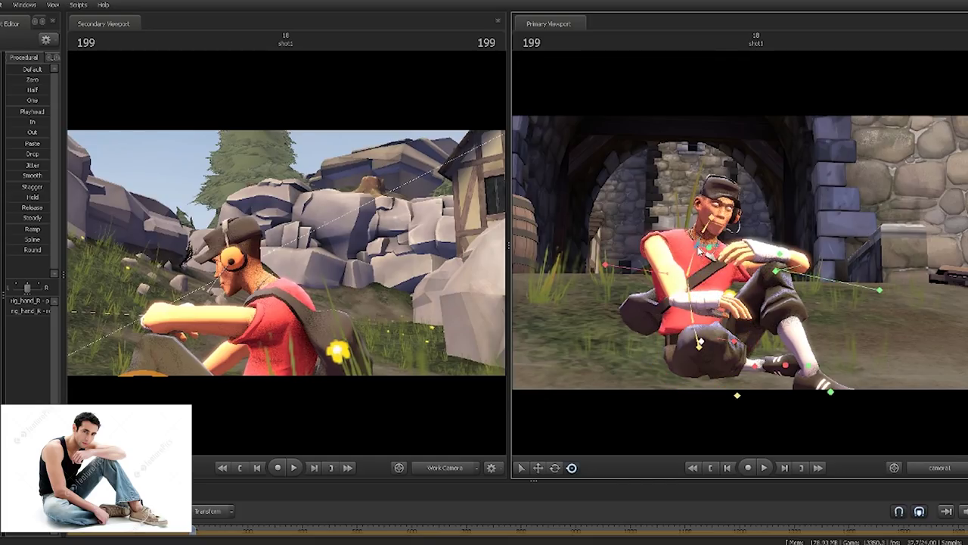
{"action": "left_click", "coordinate": [694, 244], "text": "ctrl"}
{"action": "left_click_drag", "start_coordinate": [699, 271], "coordinate": [730, 276]}
{"action": "left_click", "coordinate": [743, 306]}
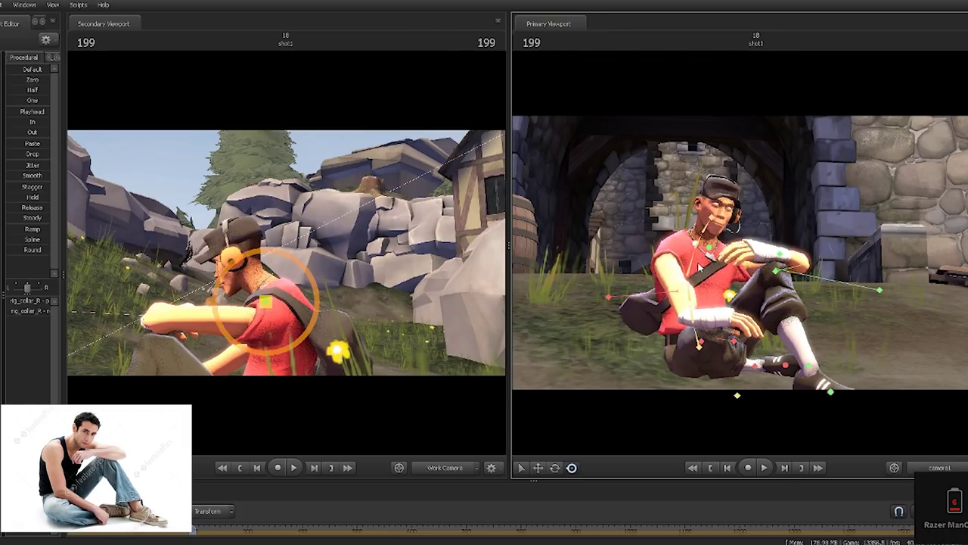
{"action": "left_click", "coordinate": [709, 272]}
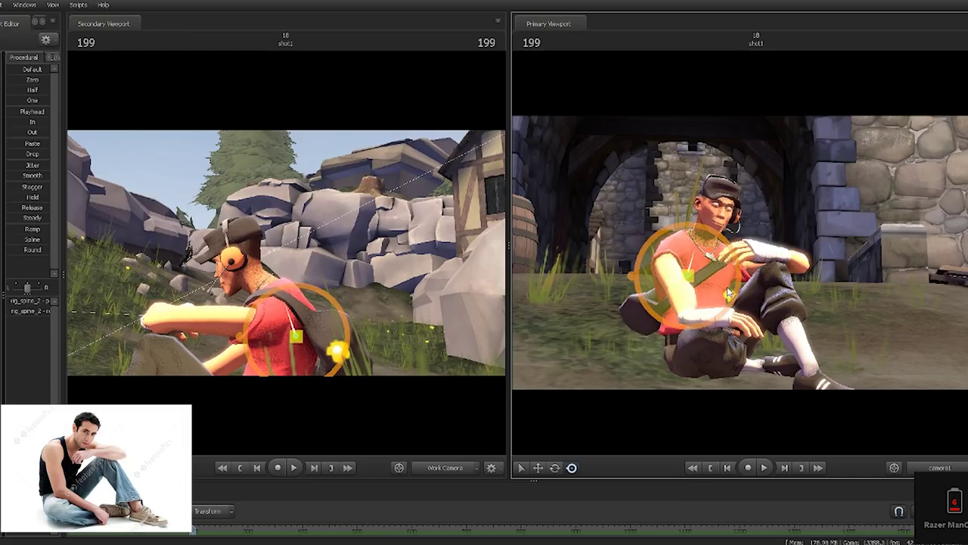
{"action": "left_click_drag", "start_coordinate": [729, 294], "coordinate": [725, 297]}
Try rotating the Scout's left shoulder with the rig_collar_L control.
{"action": "key", "text": "ctrl"}
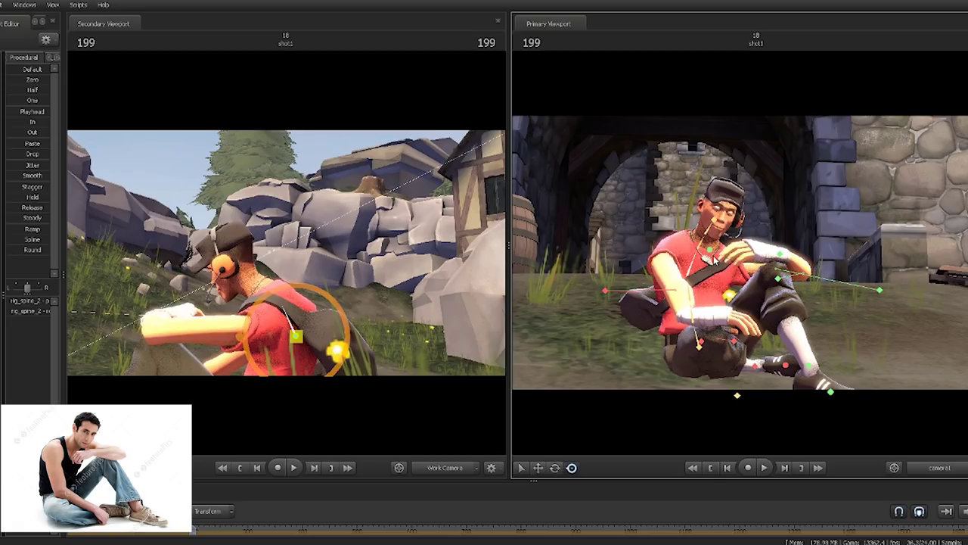
{"action": "left_click", "coordinate": [694, 253]}
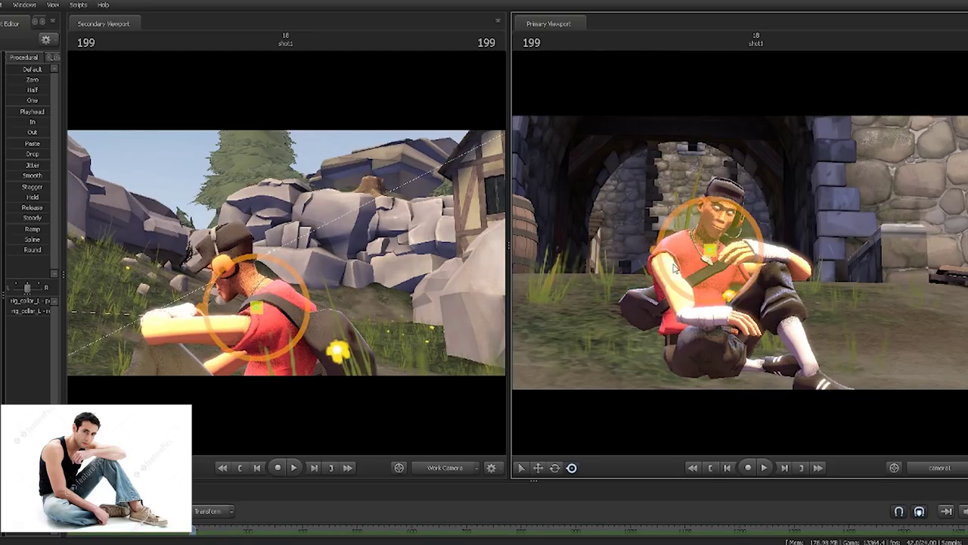
{"action": "left_click_drag", "start_coordinate": [672, 270], "coordinate": [696, 278]}
{"action": "left_click_drag", "start_coordinate": [748, 259], "coordinate": [749, 281]}
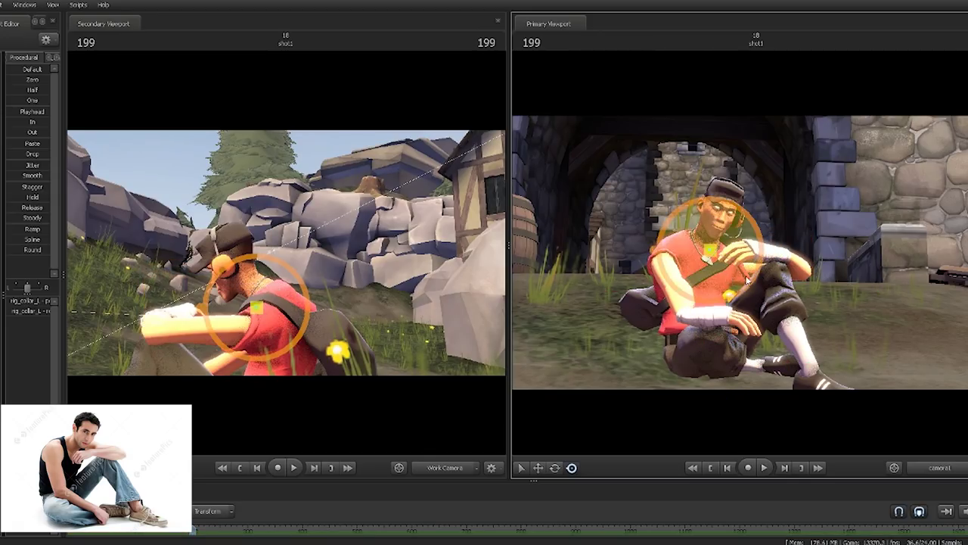
Adjust the Scout's right knee with rig_knee_R, and select rig_foot_R to check the leg from the side.
{"action": "left_click", "coordinate": [722, 352]}
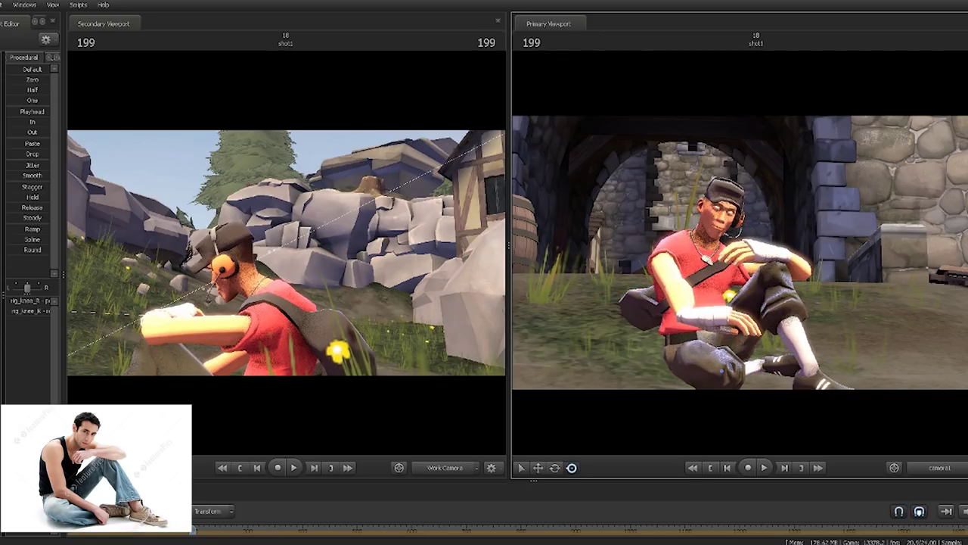
{"action": "left_click_drag", "start_coordinate": [721, 374], "coordinate": [726, 363]}
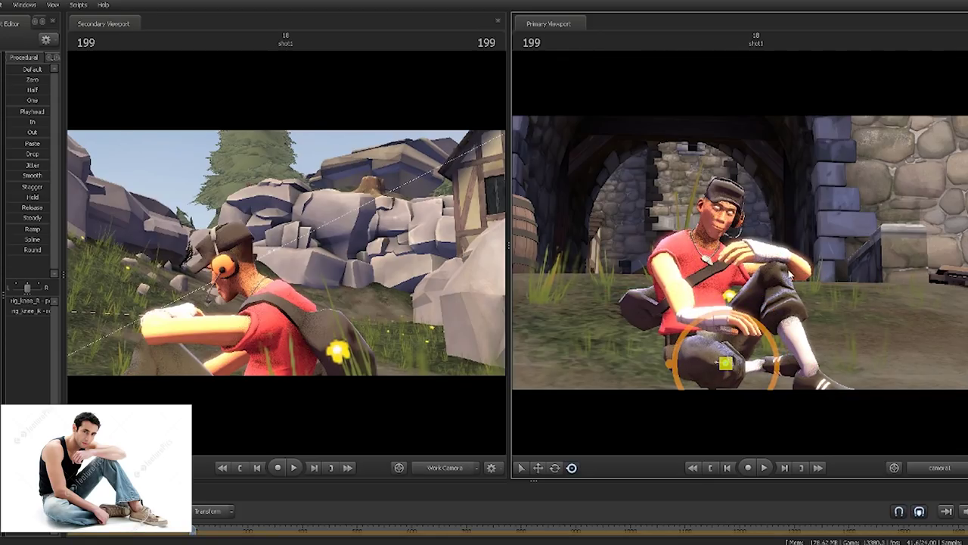
{"action": "left_click", "coordinate": [756, 367], "text": "ctrl"}
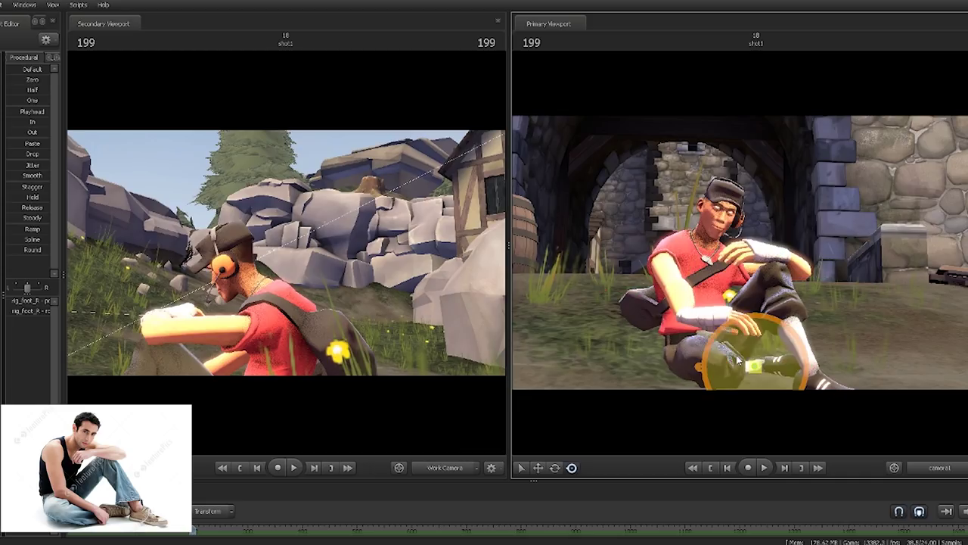
{"action": "mouse_move", "coordinate": [286, 252]}
{"action": "left_mouse_down"}
{"action": "mouse_move", "coordinate": [265, 280]}
{"action": "mouse_move", "coordinate": [285, 252]}
{"action": "mouse_move", "coordinate": [287, 212]}
{"action": "mouse_move", "coordinate": [286, 252]}
{"action": "left_mouse_up"}
{"action": "key", "text": "s"}
{"action": "key", "text": "a"}
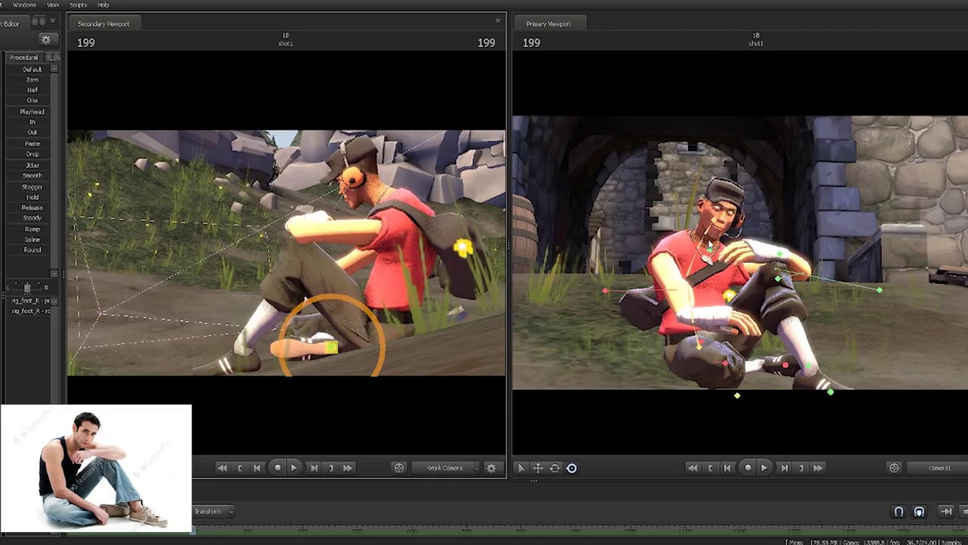
Rotate rig_head to turn and tilt the Scout's face as in the reference photo.
{"action": "left_click", "coordinate": [708, 243], "text": "ctrl"}
{"action": "left_click_drag", "start_coordinate": [691, 242], "coordinate": [732, 250]}
{"action": "left_click", "coordinate": [739, 220]}
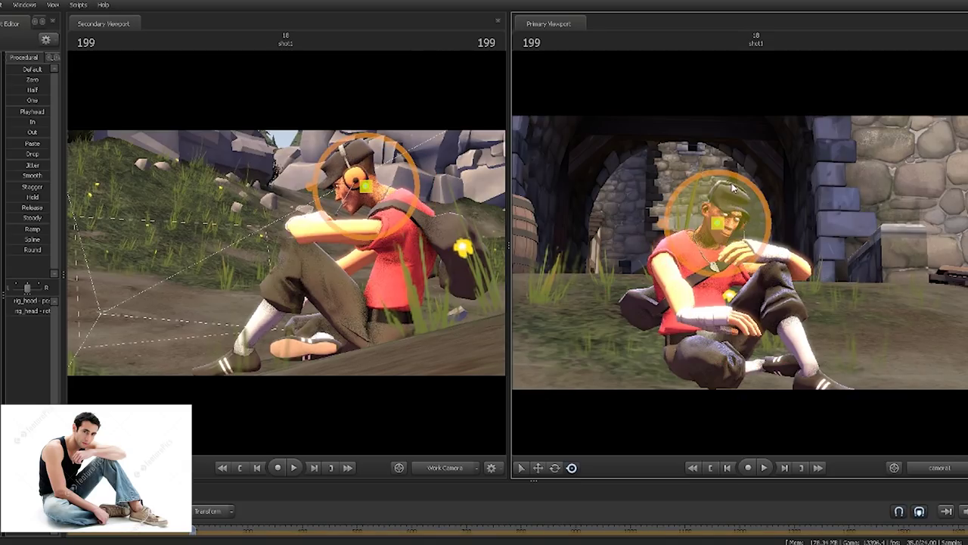
{"action": "left_click_drag", "start_coordinate": [732, 187], "coordinate": [741, 228]}
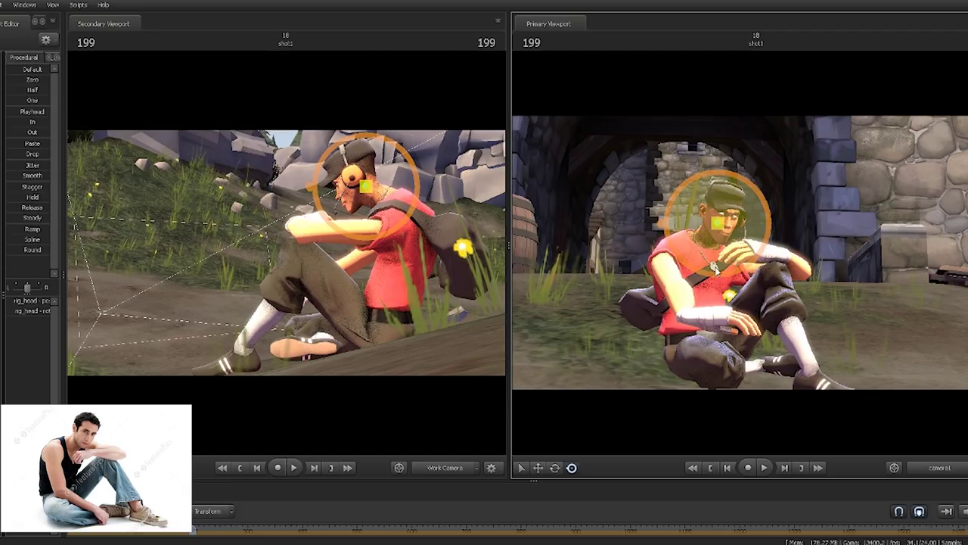
Move rig_hand_L closer to the Scout's chest so the forearm bends back over the knee.
{"action": "key", "text": "ctrl"}
{"action": "left_click", "coordinate": [781, 258]}
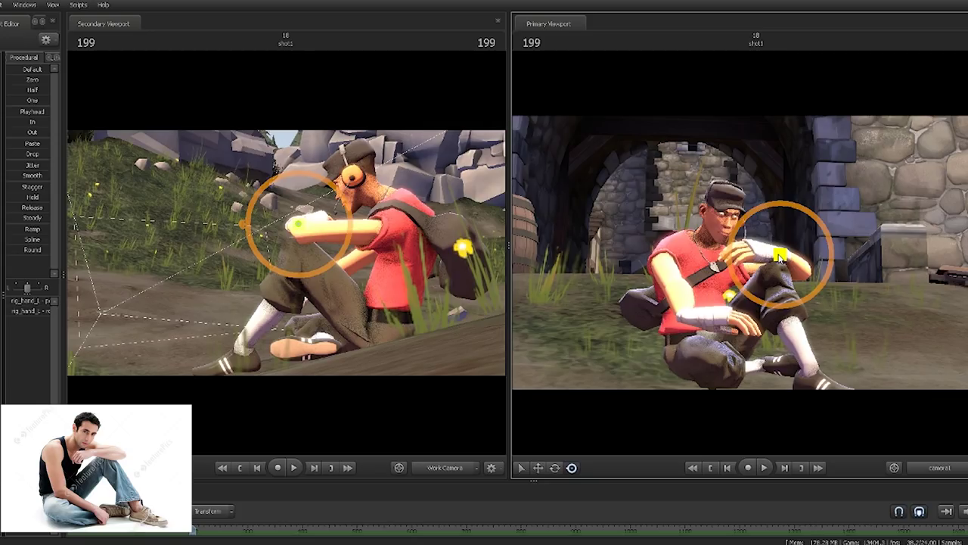
{"action": "left_click_drag", "start_coordinate": [781, 258], "coordinate": [762, 264]}
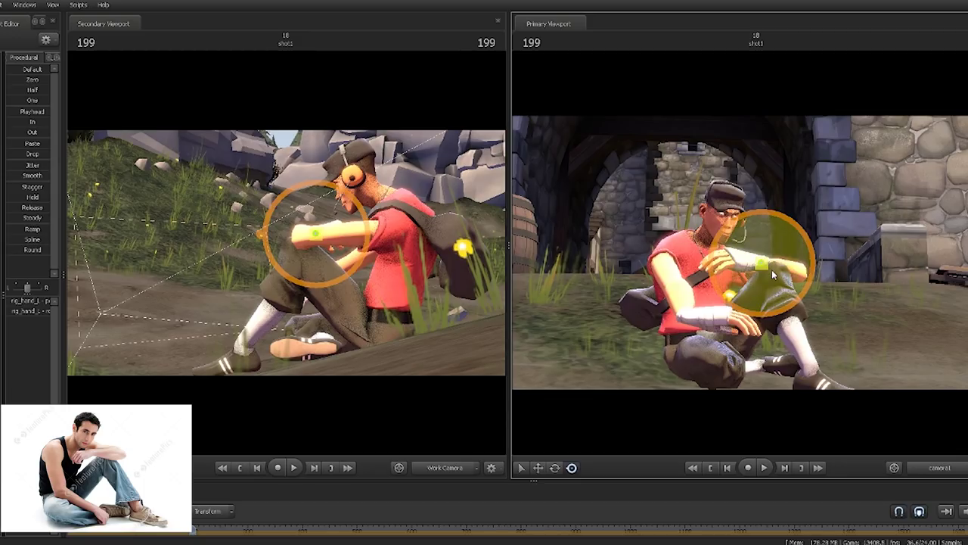
{"action": "key", "text": "ctrl"}
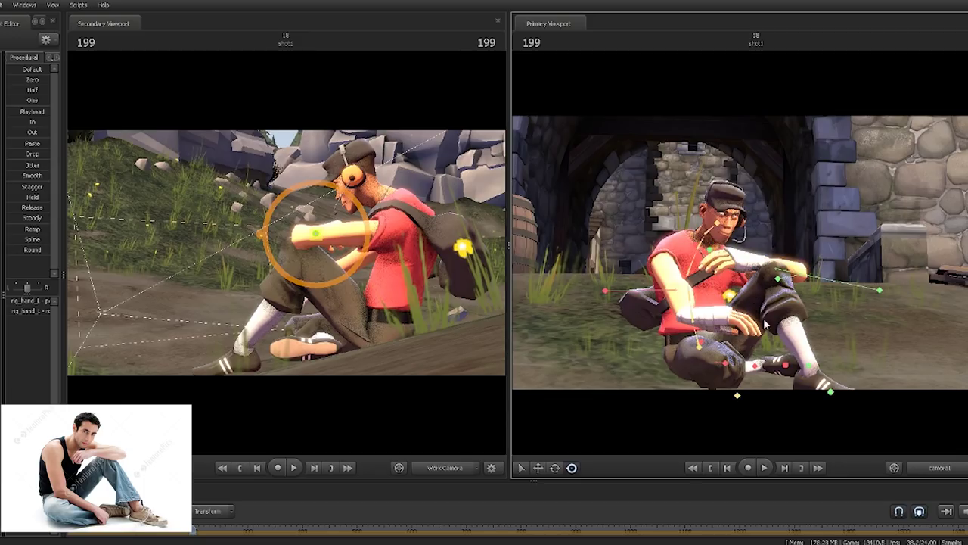
Move the Scout's left foot slightly outward with rig_foot_L, checking the leg's placement from above.
{"action": "left_click", "coordinate": [807, 365]}
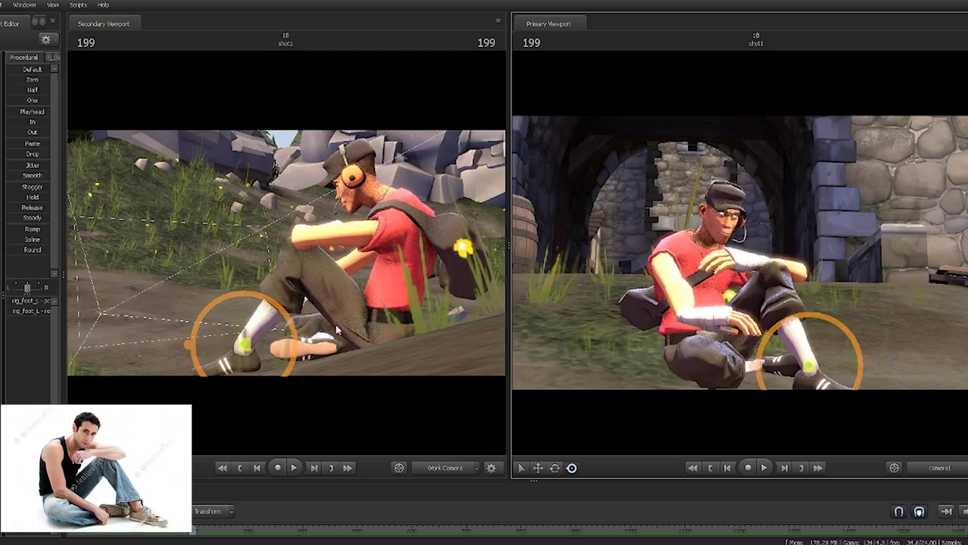
{"action": "left_click_drag", "start_coordinate": [335, 326], "coordinate": [235, 306], "text": "alt"}
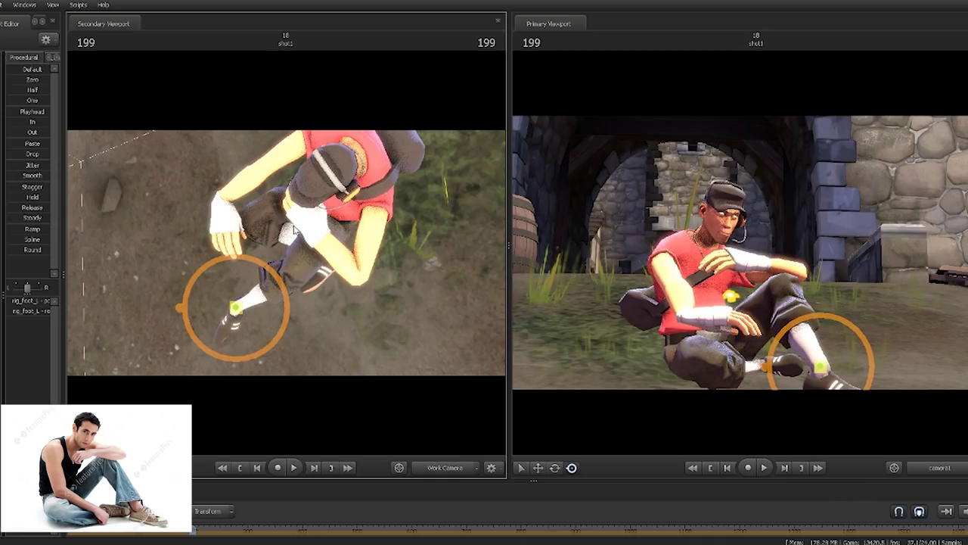
Lower rig_hand_R so the right forearm rests across the folded leg, and widen the Animation Set Editor.
{"action": "key", "text": "ctrl"}
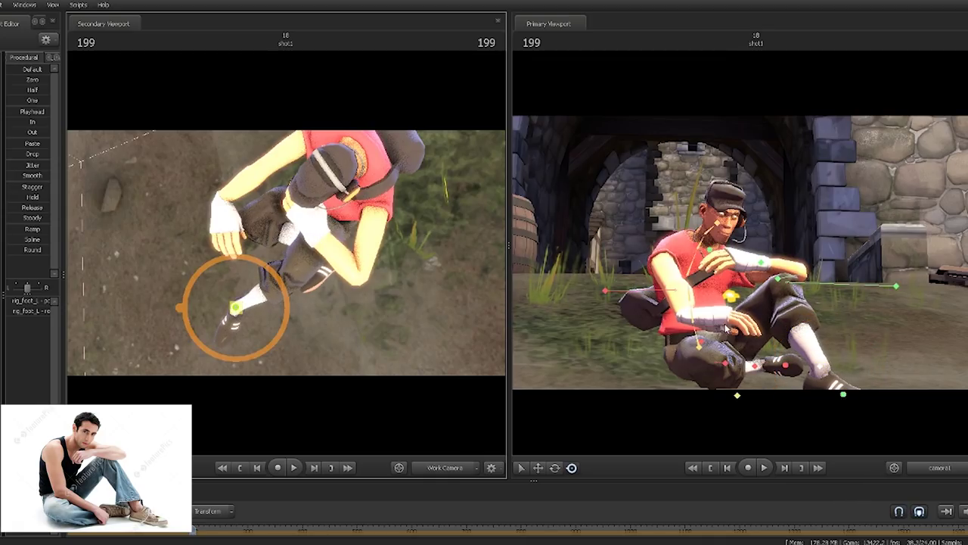
{"action": "left_click", "coordinate": [699, 350], "text": "ctrl"}
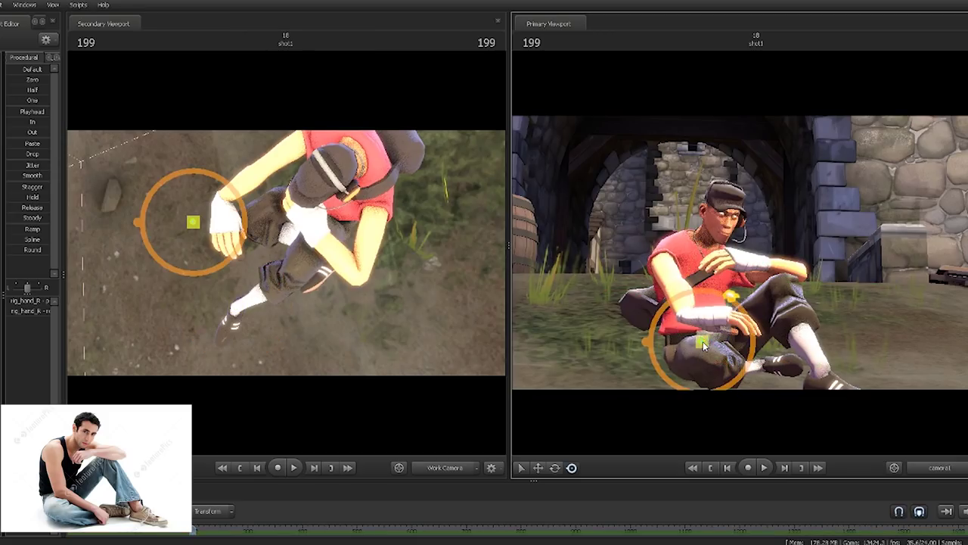
{"action": "left_click_drag", "start_coordinate": [700, 342], "coordinate": [685, 315]}
{"action": "key", "text": "ctrl+z"}
{"action": "left_click_drag", "start_coordinate": [192, 223], "coordinate": [257, 176]}
{"action": "mouse_move", "coordinate": [661, 336]}
{"action": "left_mouse_down"}
{"action": "mouse_move", "coordinate": [631, 346]}
{"action": "mouse_move", "coordinate": [673, 340]}
{"action": "left_mouse_up"}
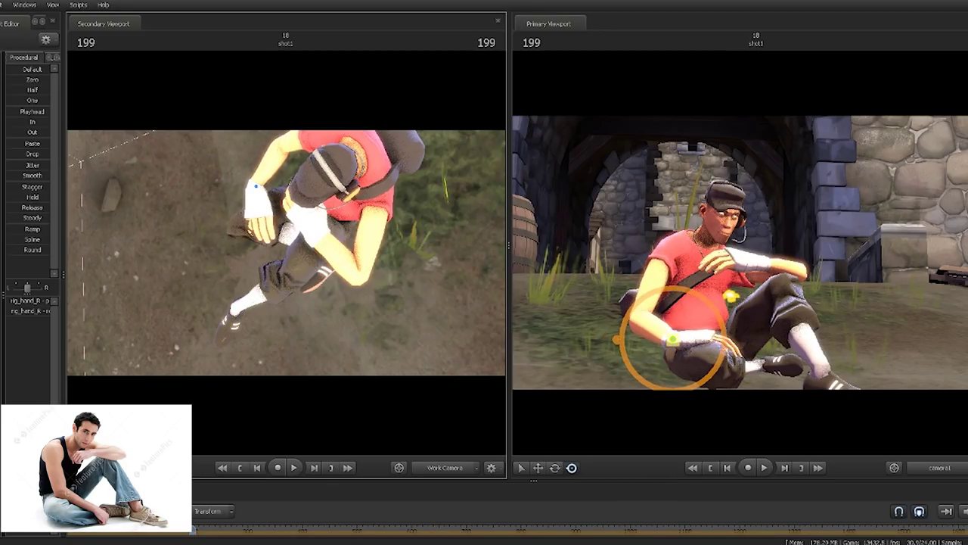
{"action": "left_click_drag", "start_coordinate": [256, 187], "coordinate": [256, 188]}
{"action": "left_click_drag", "start_coordinate": [673, 340], "coordinate": [719, 339]}
{"action": "mouse_move", "coordinate": [259, 221]}
{"action": "left_mouse_down"}
{"action": "mouse_move", "coordinate": [249, 212]}
{"action": "mouse_move", "coordinate": [257, 217]}
{"action": "left_mouse_up"}
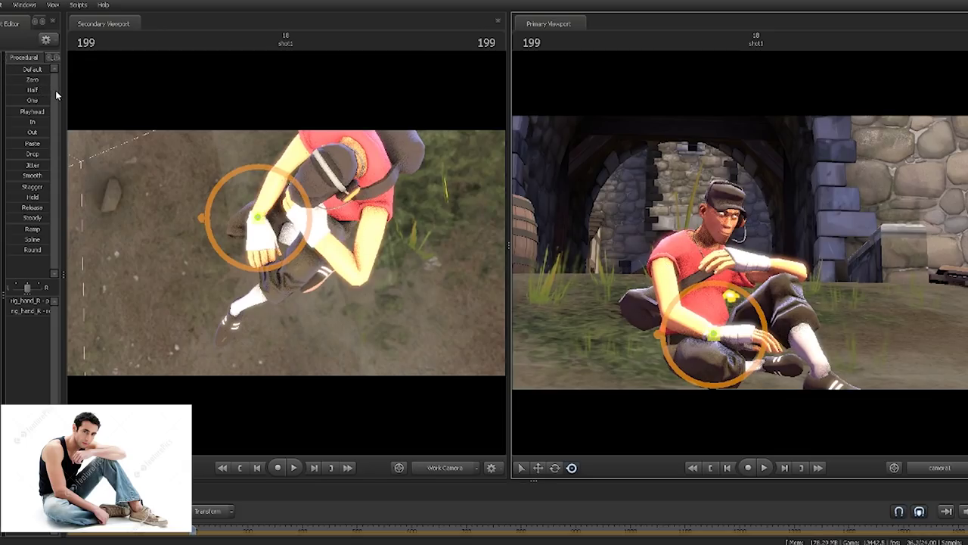
{"action": "left_click_drag", "start_coordinate": [63, 91], "coordinate": [186, 109]}
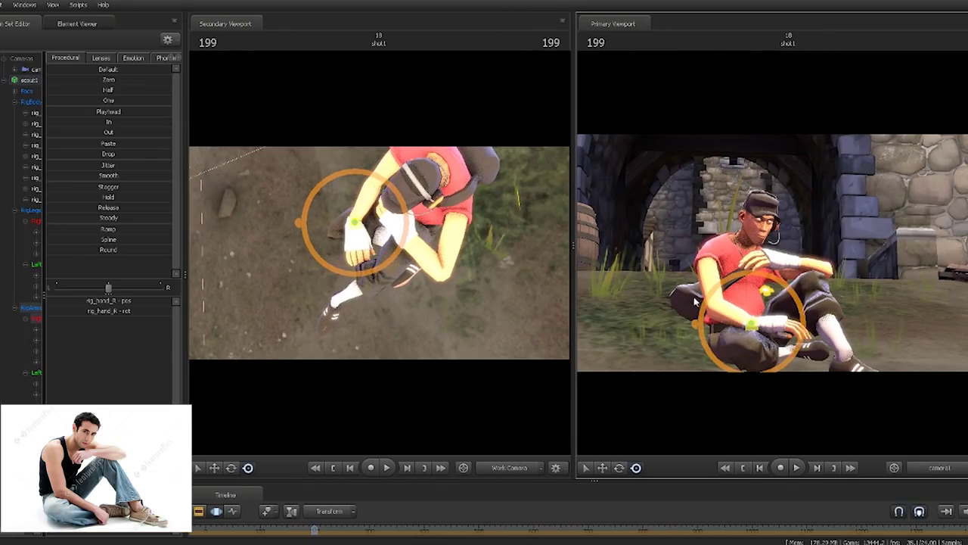
Try adjusting the Scout's torso lean with rig_spine_2 and the lower spine, undoing both attempts.
{"action": "left_click", "coordinate": [755, 292]}
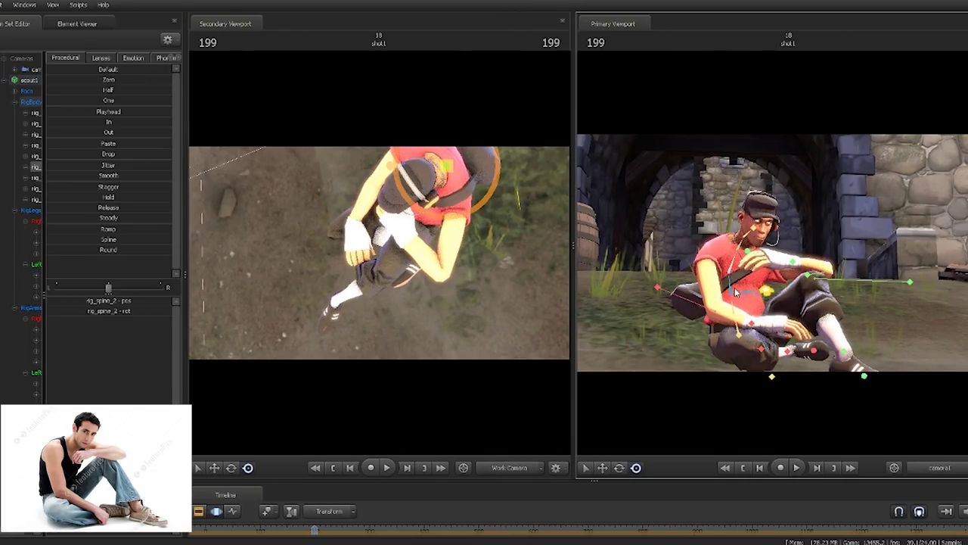
{"action": "left_click_drag", "start_coordinate": [749, 309], "coordinate": [762, 333]}
{"action": "key", "text": "ctrl+z"}
{"action": "left_click", "coordinate": [731, 311], "text": "ctrl"}
{"action": "key", "text": "ctrl+z"}
Adjust the Scout's seated body with rig_pelvis and reposition rig_hand_L over the raised knee.
{"action": "key", "text": "ctrl"}
{"action": "left_click", "coordinate": [740, 333], "text": "ctrl"}
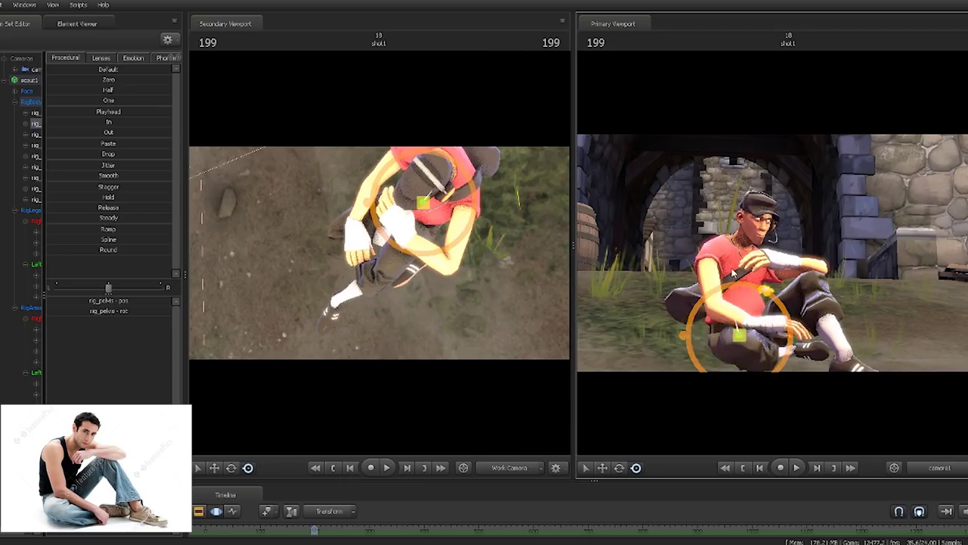
{"action": "left_click", "coordinate": [796, 266]}
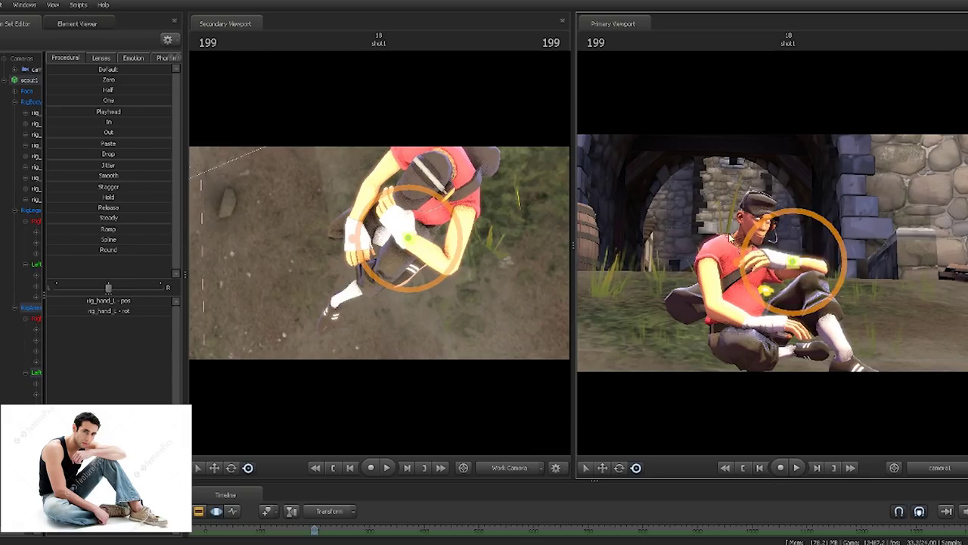
{"action": "left_click_drag", "start_coordinate": [793, 261], "coordinate": [793, 264]}
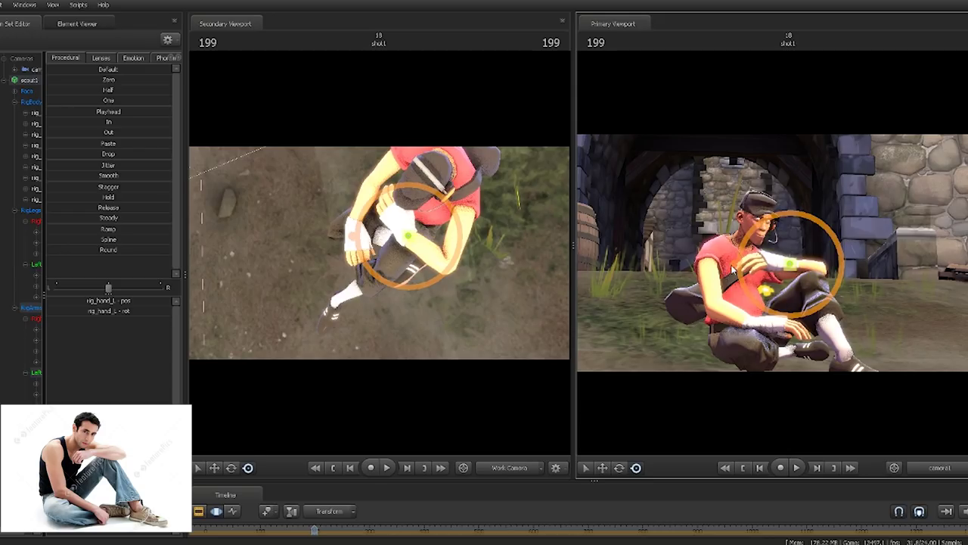
Select the shot camera and bring it closer to frame the seated Scout more tightly.
{"action": "left_click", "coordinate": [30, 69]}
{"action": "scroll", "coordinate": [774, 253], "scroll_direction": "up", "scroll_amount": 5}
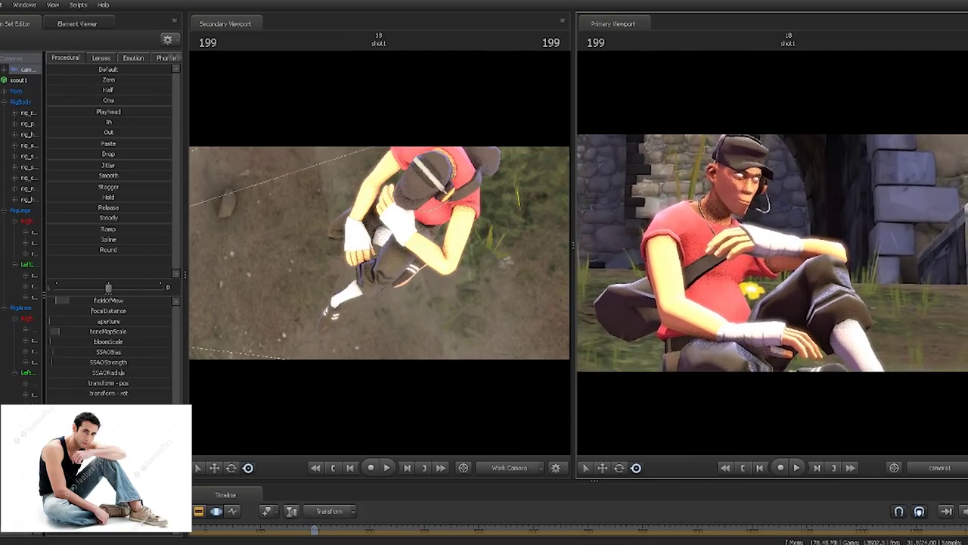
{"action": "scroll", "coordinate": [773, 253], "scroll_direction": "down", "scroll_amount": 4}
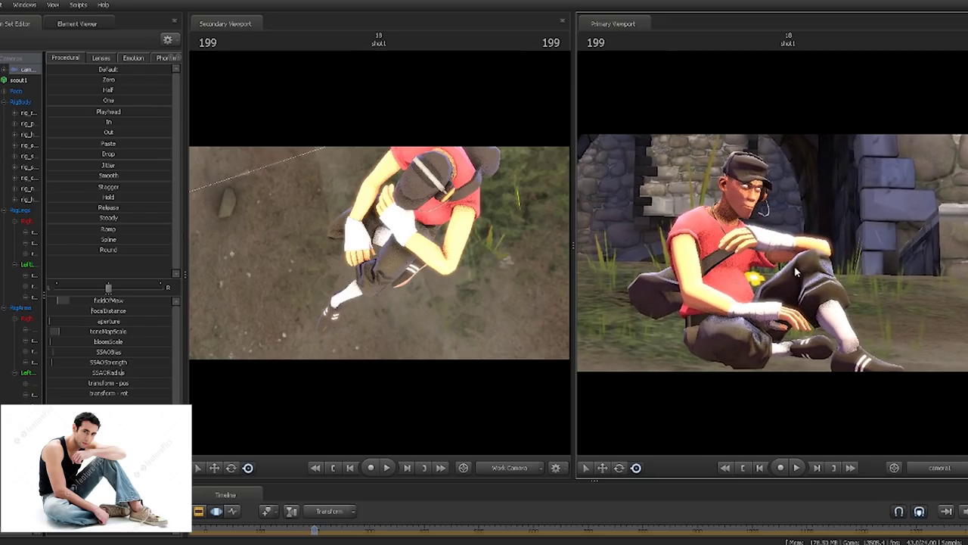
Pull rig_foot_L in toward the body so the left knee bends higher.
{"action": "left_click", "coordinate": [861, 344]}
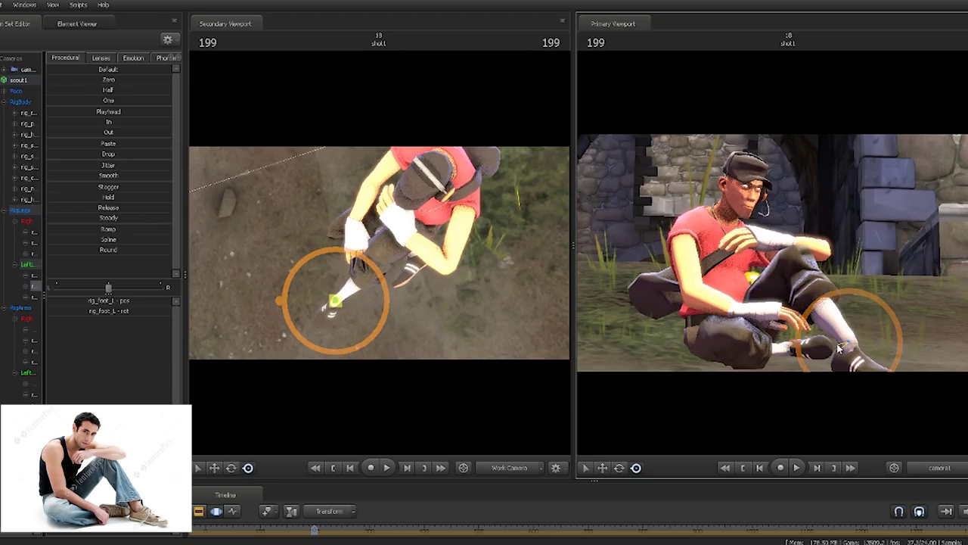
{"action": "key", "text": "ctrl"}
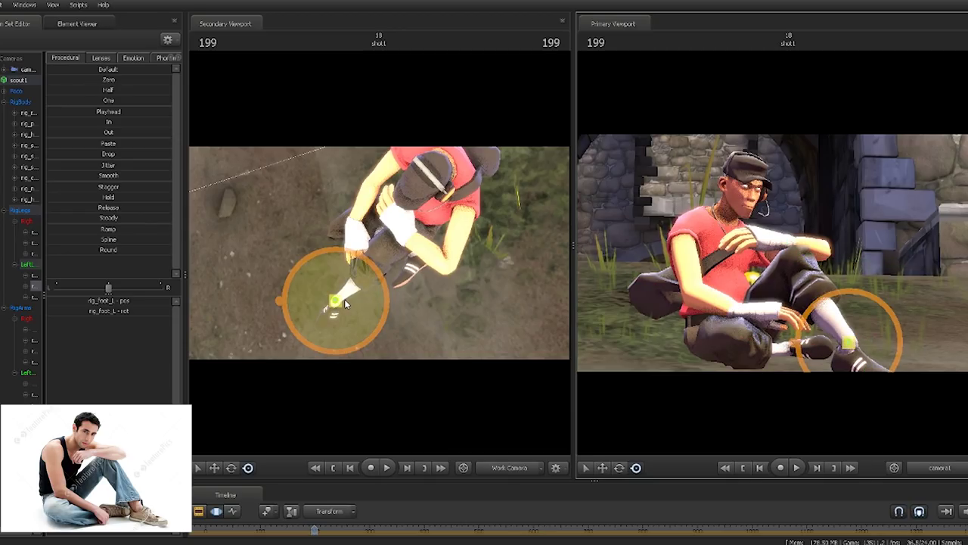
{"action": "left_click_drag", "start_coordinate": [335, 301], "coordinate": [351, 292]}
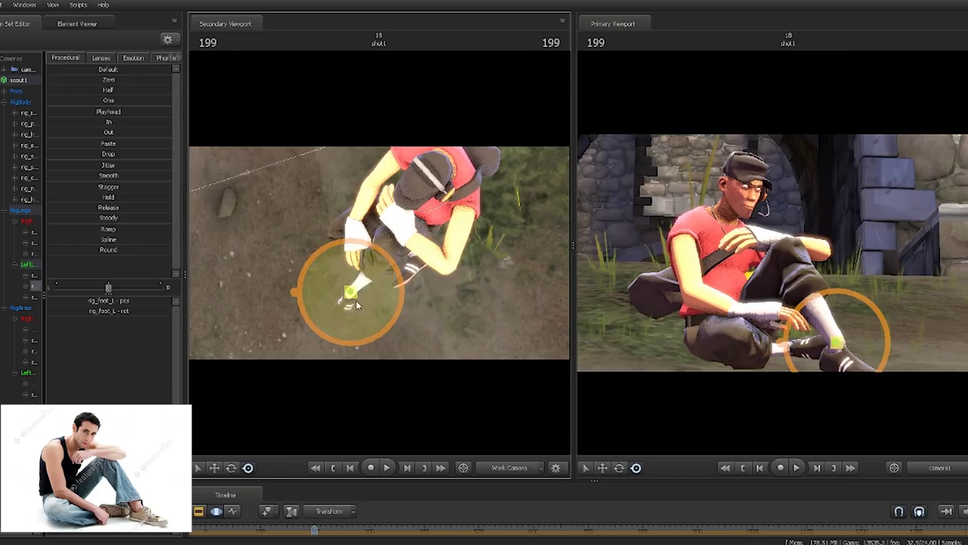
Shift rig_hand_L across toward the right arm so the left forearm lies over the raised knee.
{"action": "left_click", "coordinate": [409, 237], "text": "ctrl"}
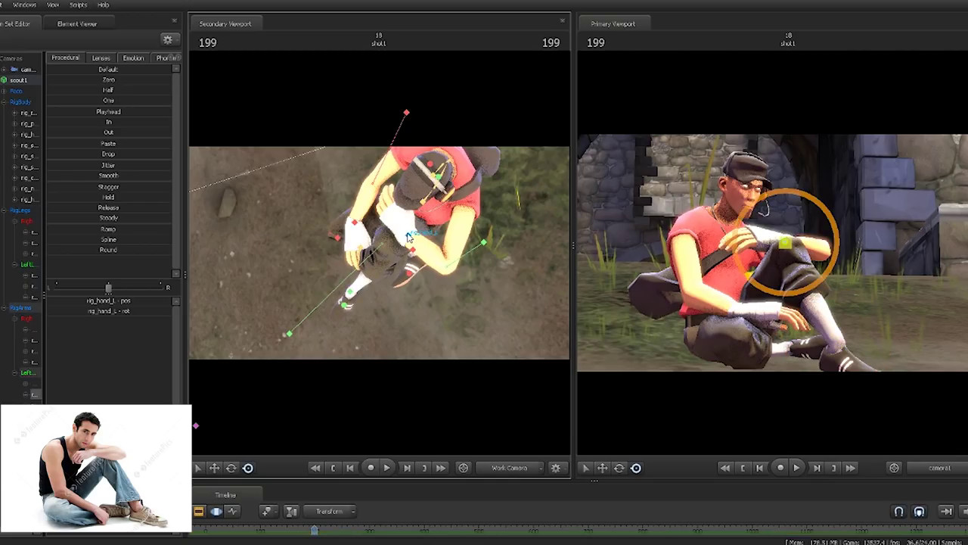
{"action": "left_click_drag", "start_coordinate": [408, 237], "coordinate": [377, 238]}
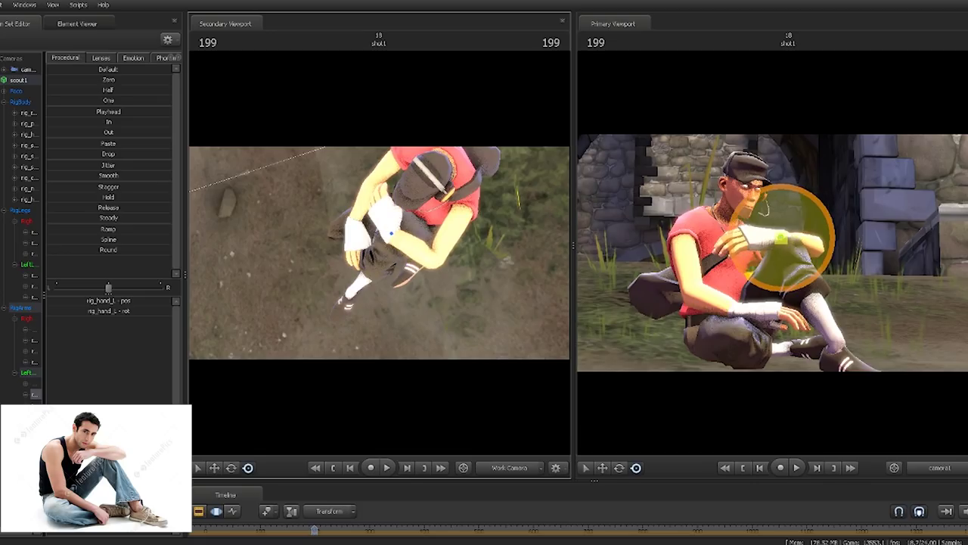
{"action": "left_click_drag", "start_coordinate": [386, 250], "coordinate": [435, 215], "text": "alt"}
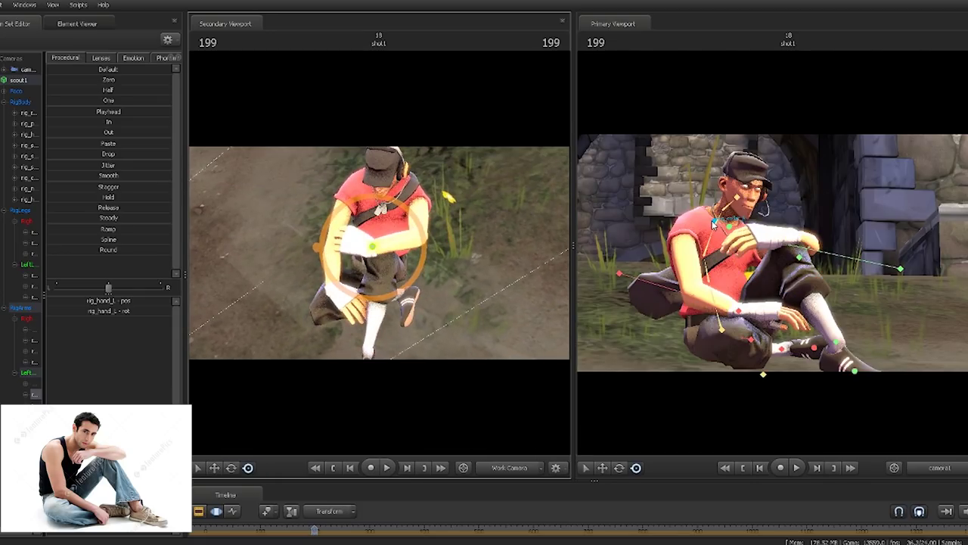
Rotate rig_head to tilt and turn the face toward the camera, and adjust scout1's vertical eye direction.
{"action": "left_click", "coordinate": [736, 197]}
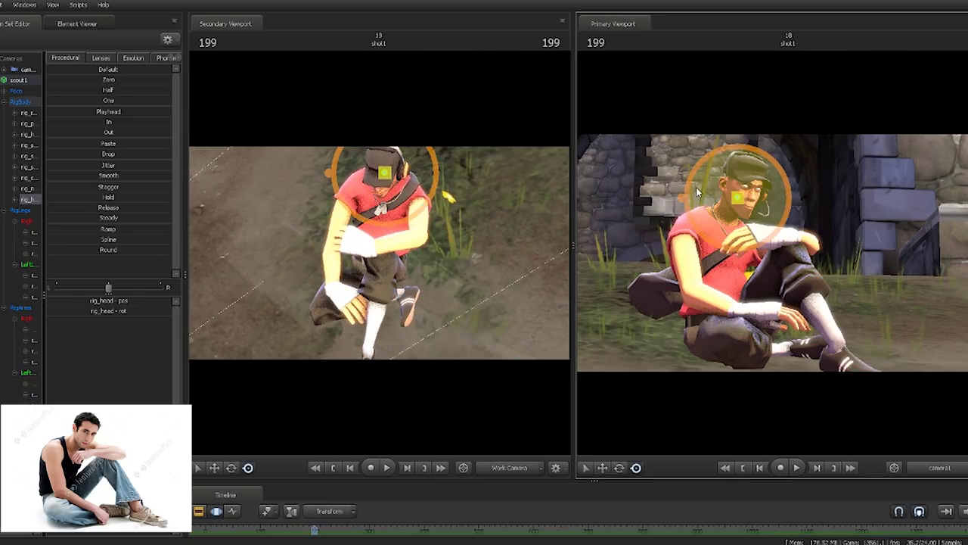
{"action": "left_click_drag", "start_coordinate": [703, 171], "coordinate": [716, 158]}
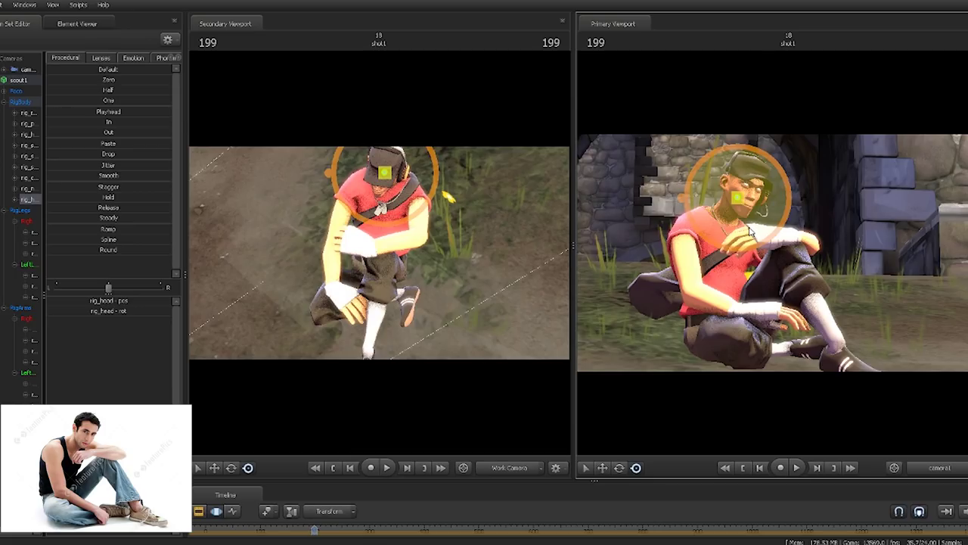
{"action": "mouse_move", "coordinate": [740, 242]}
{"action": "left_mouse_down"}
{"action": "mouse_move", "coordinate": [733, 227]}
{"action": "mouse_move", "coordinate": [729, 242]}
{"action": "left_mouse_up"}
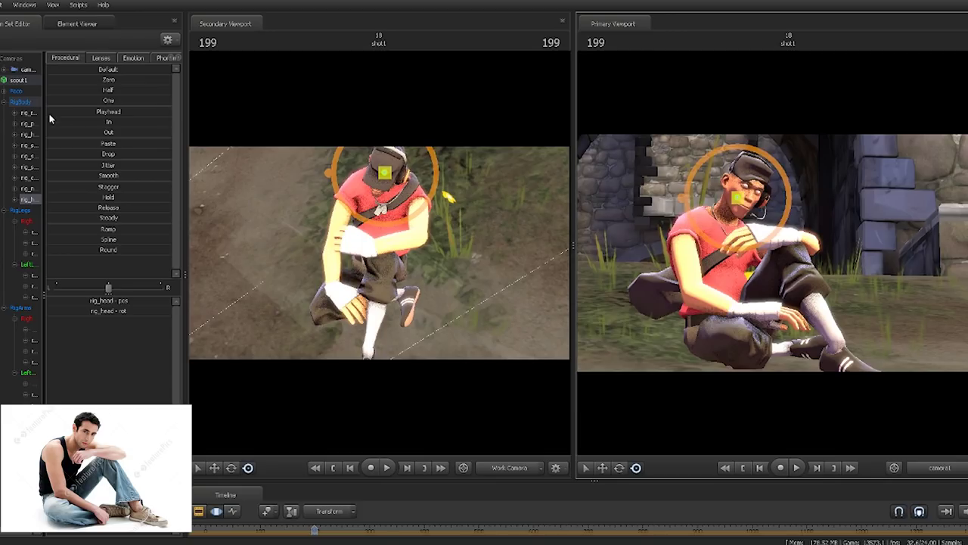
{"action": "left_click", "coordinate": [14, 83]}
{"action": "left_click_drag", "start_coordinate": [121, 300], "coordinate": [155, 301]}
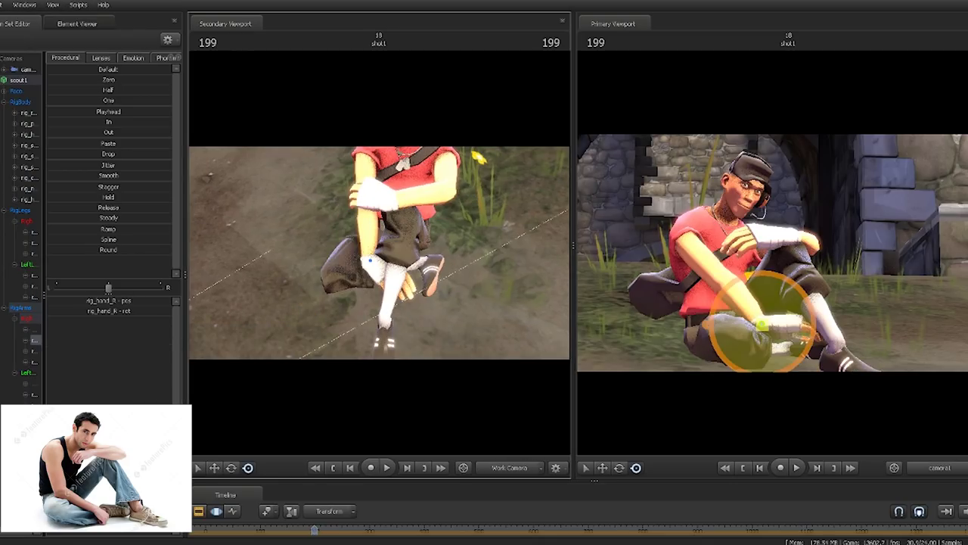
Reposition rig_hand_R above the folded leg and detach the rig_biped_scout1 rig from scout1.
{"action": "left_click_drag", "start_coordinate": [379, 265], "coordinate": [380, 256]}
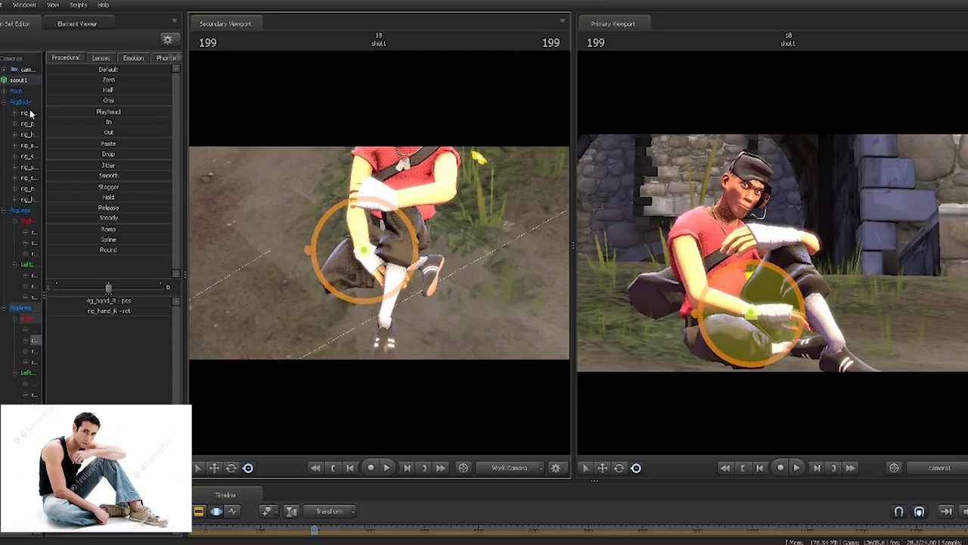
{"action": "right_click", "coordinate": [20, 82]}
{"action": "mouse_move", "coordinate": [87, 205]}
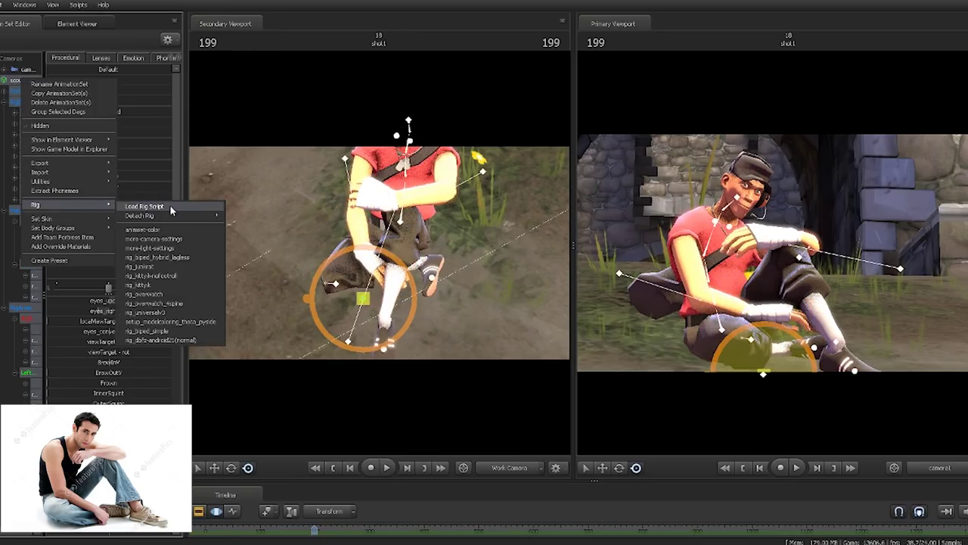
{"action": "mouse_move", "coordinate": [204, 216]}
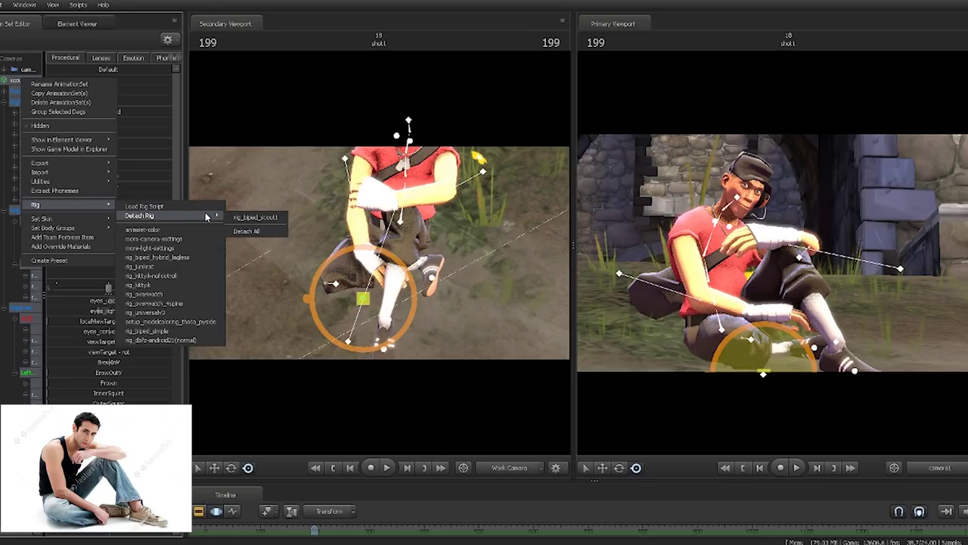
{"action": "left_click", "coordinate": [260, 218]}
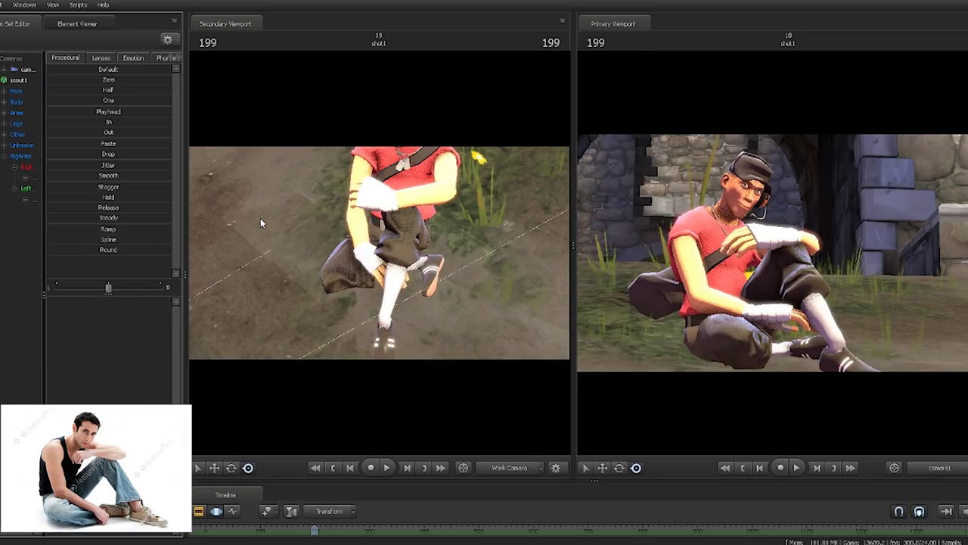
Rotate the bip_collar_R bone to bring the Scout's right shoulder inward.
{"action": "left_click", "coordinate": [702, 234]}
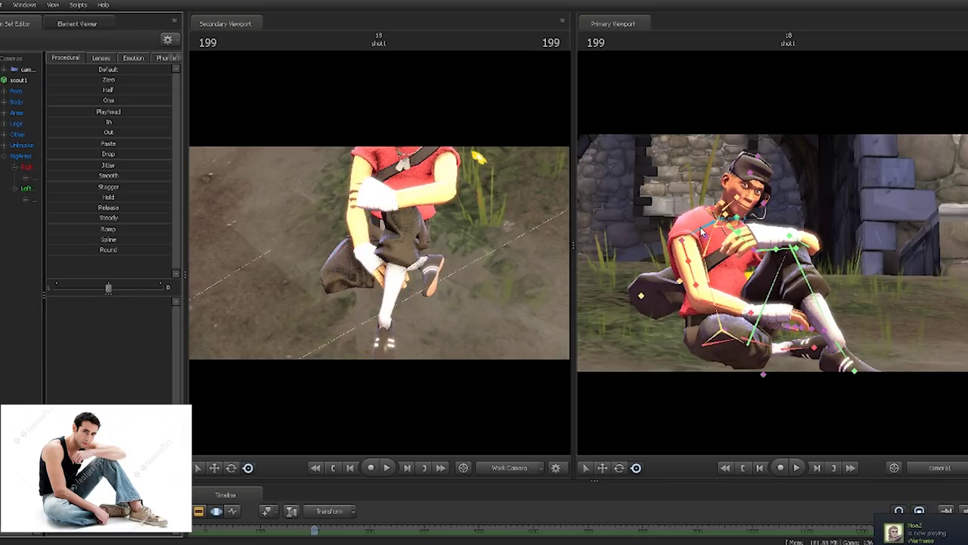
{"action": "left_click", "coordinate": [696, 233]}
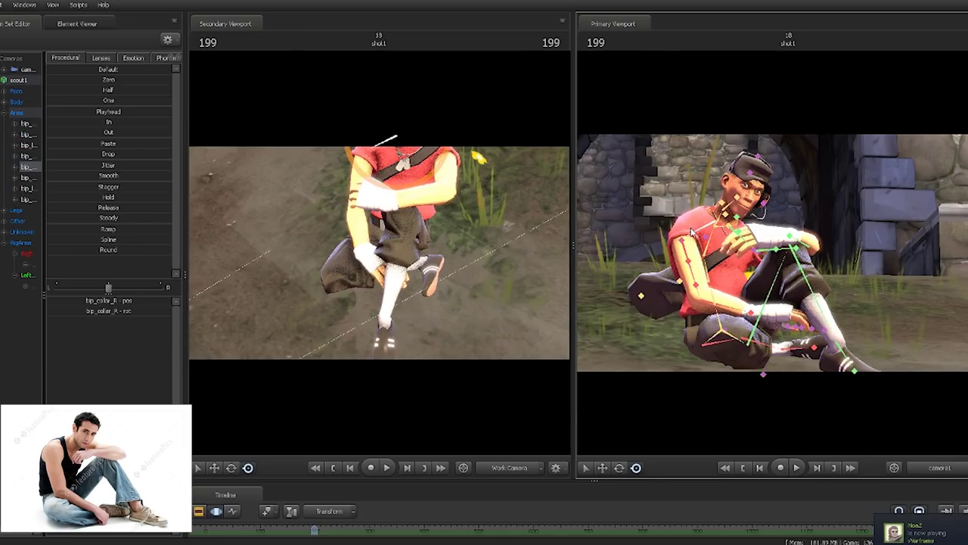
{"action": "key", "text": "e"}
{"action": "mouse_move", "coordinate": [692, 242]}
{"action": "left_mouse_down"}
{"action": "mouse_move", "coordinate": [704, 256]}
{"action": "mouse_move", "coordinate": [701, 246]}
{"action": "left_mouse_up"}
Rotate the bip_upperArm_R bone slightly to draw the right arm back toward the torso.
{"action": "key", "text": "ctrl"}
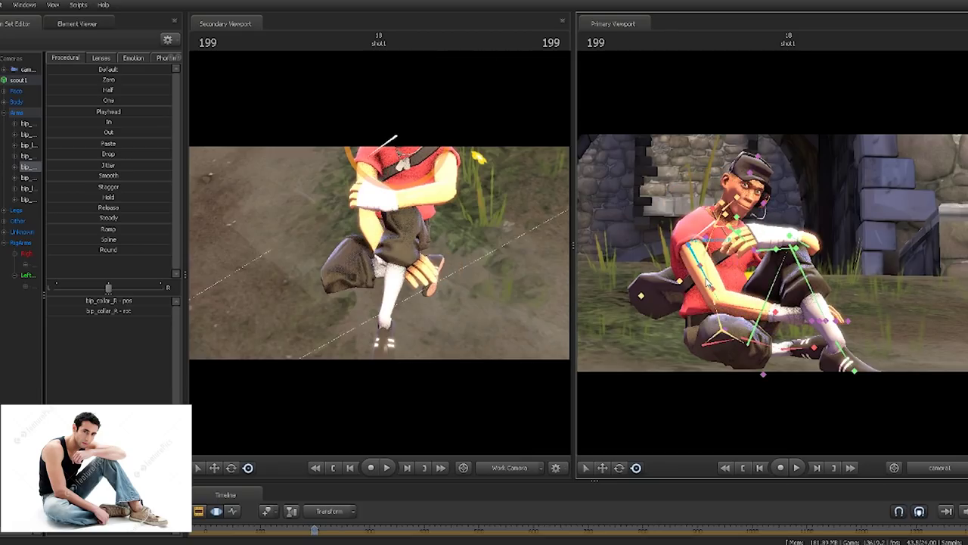
{"action": "left_click", "coordinate": [699, 266]}
{"action": "key", "text": "e"}
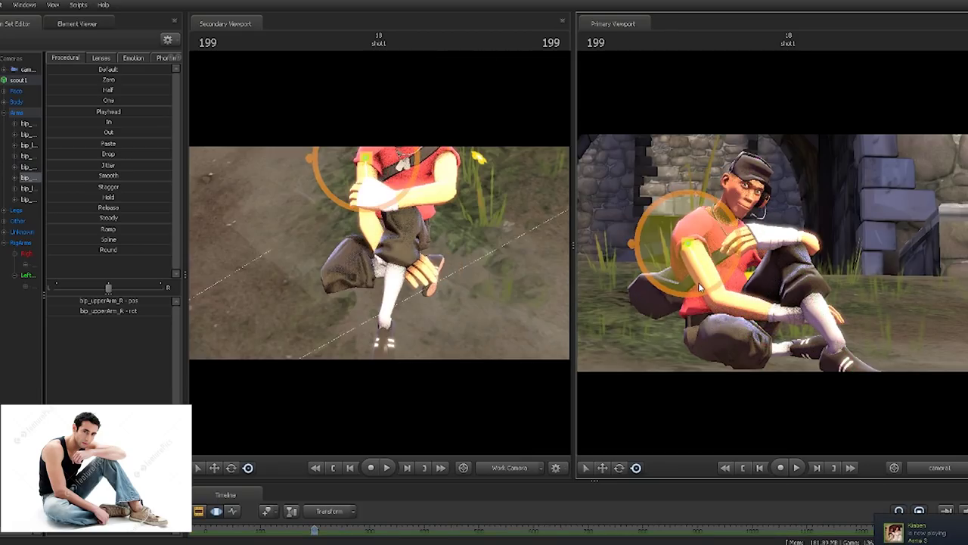
{"action": "left_click_drag", "start_coordinate": [684, 284], "coordinate": [682, 280]}
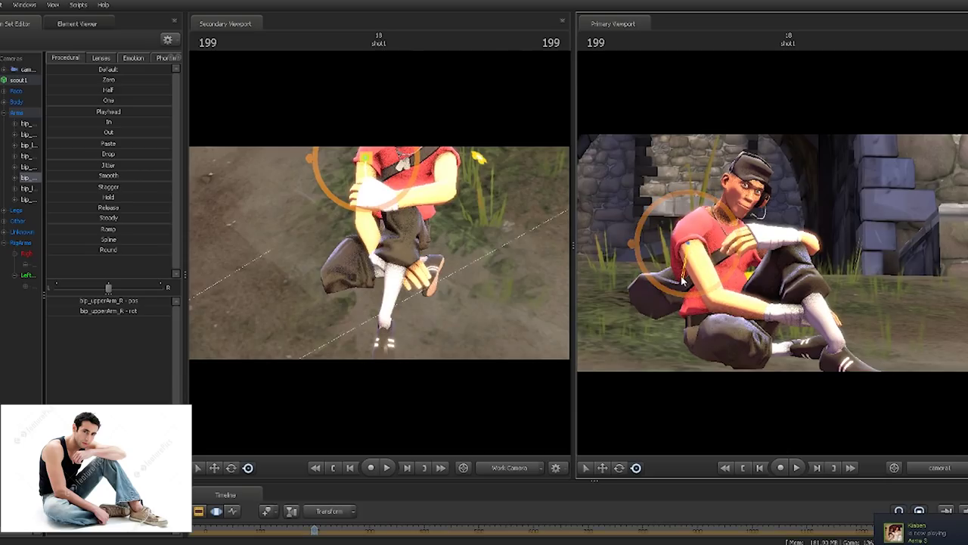
Rotate the bip_lowerArm_R bone so the right forearm angles down in front of the crossed legs.
{"action": "left_click", "coordinate": [748, 310]}
{"action": "key", "text": "e"}
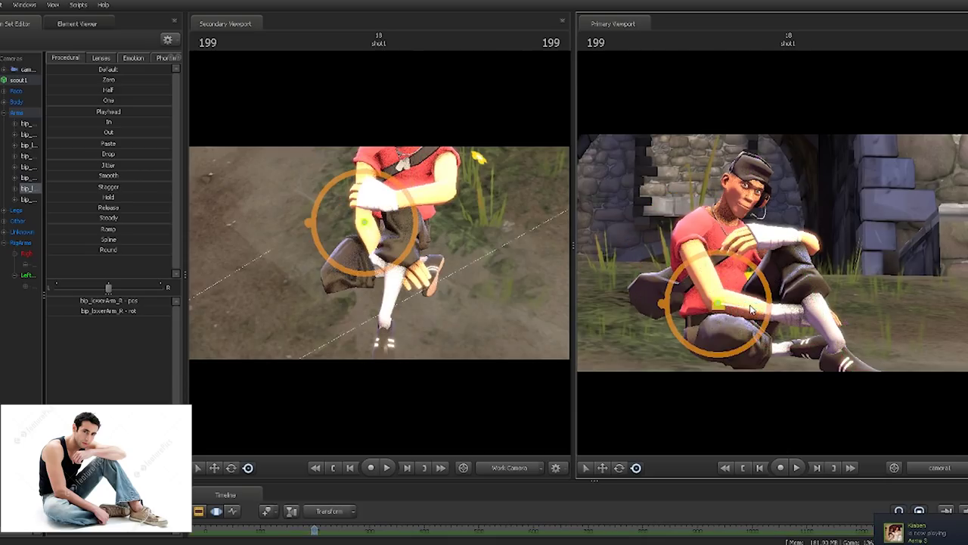
{"action": "left_click_drag", "start_coordinate": [737, 319], "coordinate": [730, 307]}
{"action": "left_click_drag", "start_coordinate": [723, 268], "coordinate": [738, 332]}
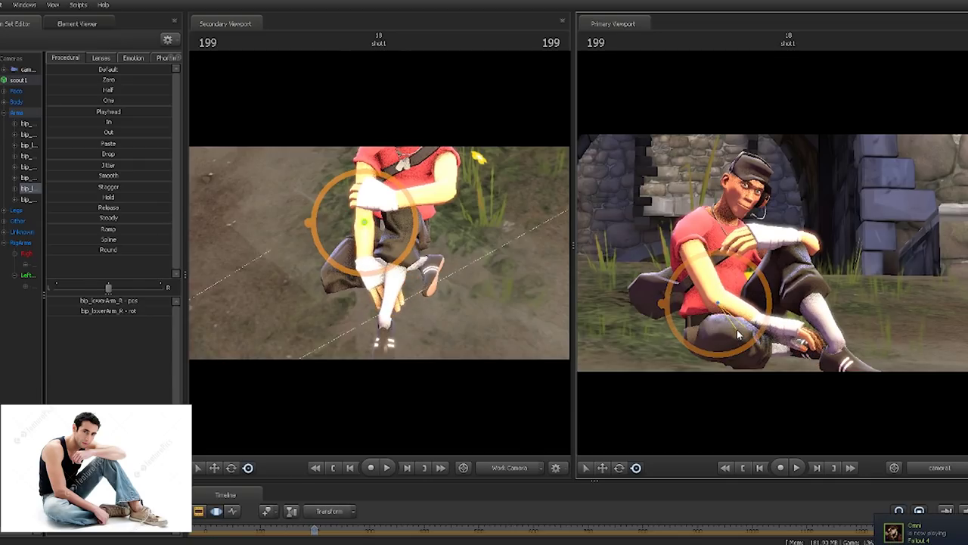
{"action": "key", "text": "ctrl"}
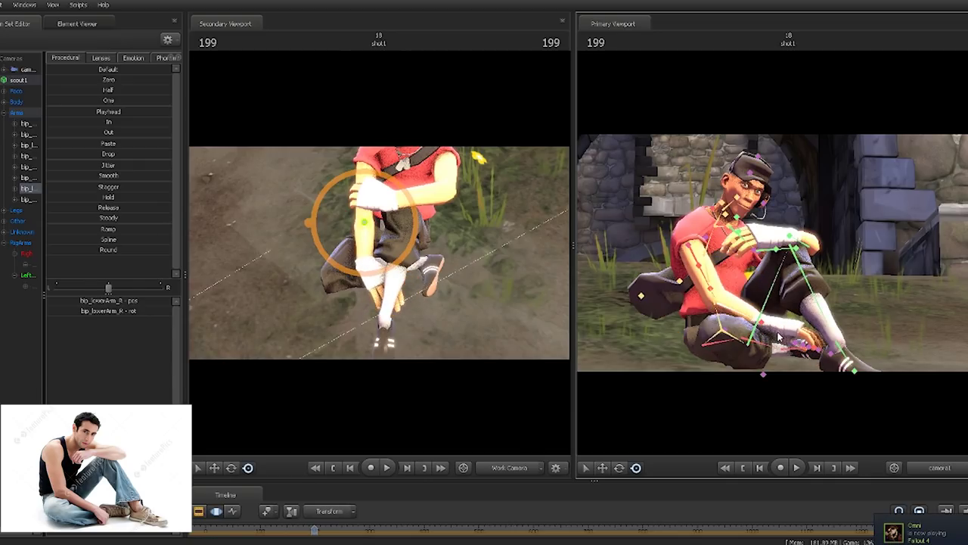
Rotate bip_hand_R so the right hand hangs down in front of the crossed legs, slightly adjusting the right upper arm.
{"action": "left_click", "coordinate": [764, 324], "text": "ctrl"}
{"action": "left_click_drag", "start_coordinate": [766, 321], "coordinate": [775, 358]}
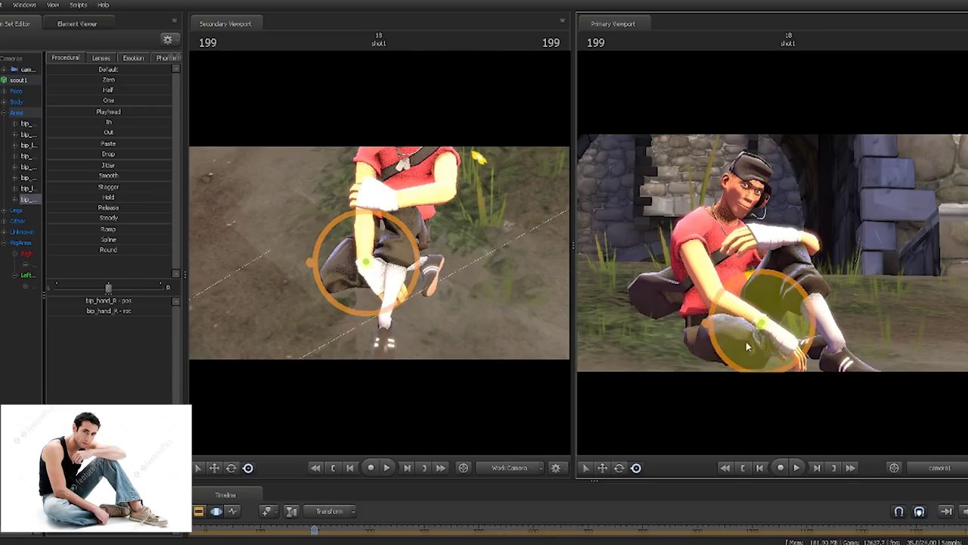
{"action": "left_click", "coordinate": [714, 223], "text": "ctrl"}
{"action": "left_click", "coordinate": [694, 247], "text": "ctrl"}
{"action": "left_click_drag", "start_coordinate": [693, 250], "coordinate": [709, 256]}
{"action": "left_click", "coordinate": [779, 323], "text": "ctrl"}
{"action": "left_click_drag", "start_coordinate": [783, 299], "coordinate": [791, 318]}
{"action": "left_click", "coordinate": [410, 142], "text": "ctrl"}
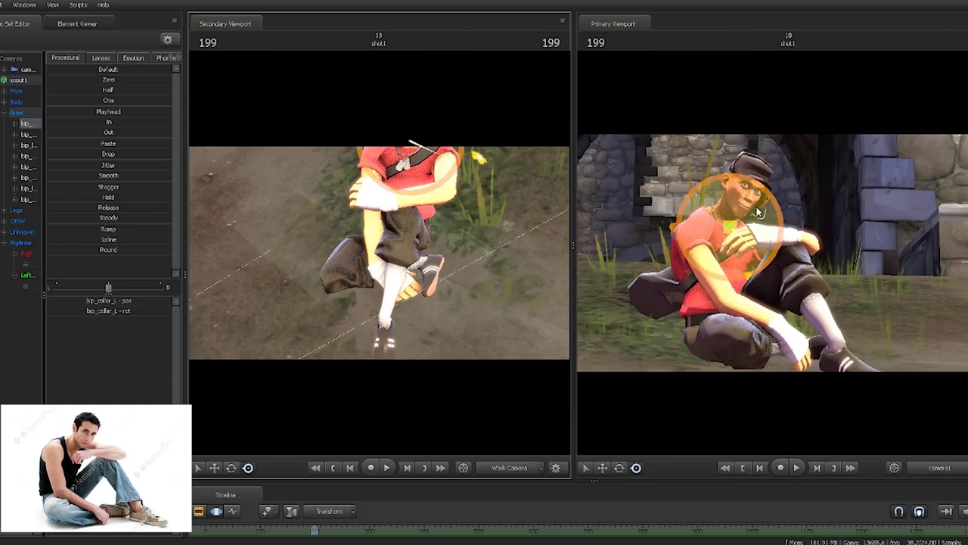
{"action": "left_click_drag", "start_coordinate": [741, 224], "coordinate": [750, 250]}
{"action": "left_click_drag", "start_coordinate": [469, 273], "coordinate": [409, 250]}
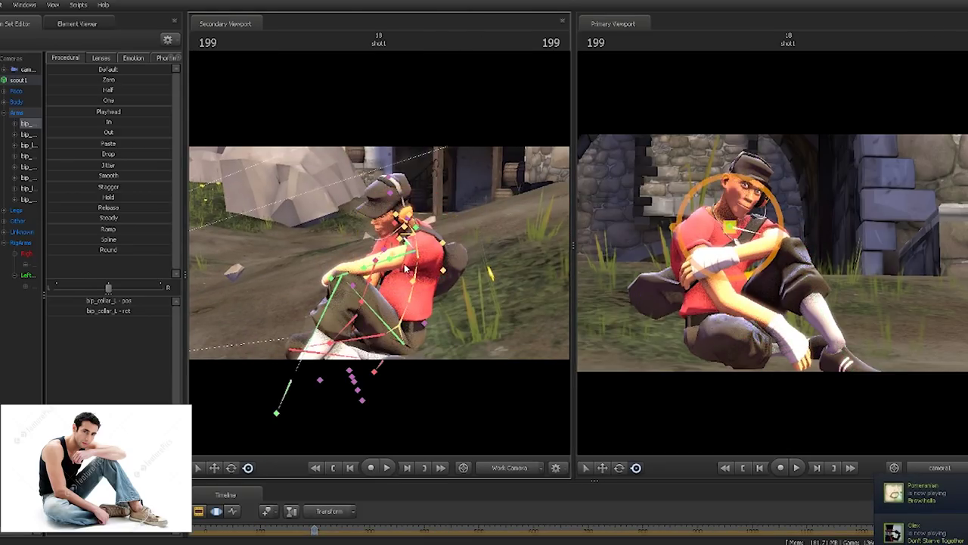
Reset the bip_upperArm_L and bip_lowerArm_L bones to their default pose so the left arm hangs straight beside the torso.
{"action": "left_click", "coordinate": [417, 250], "text": "ctrl"}
{"action": "left_click_drag", "start_coordinate": [749, 258], "coordinate": [199, 130]}
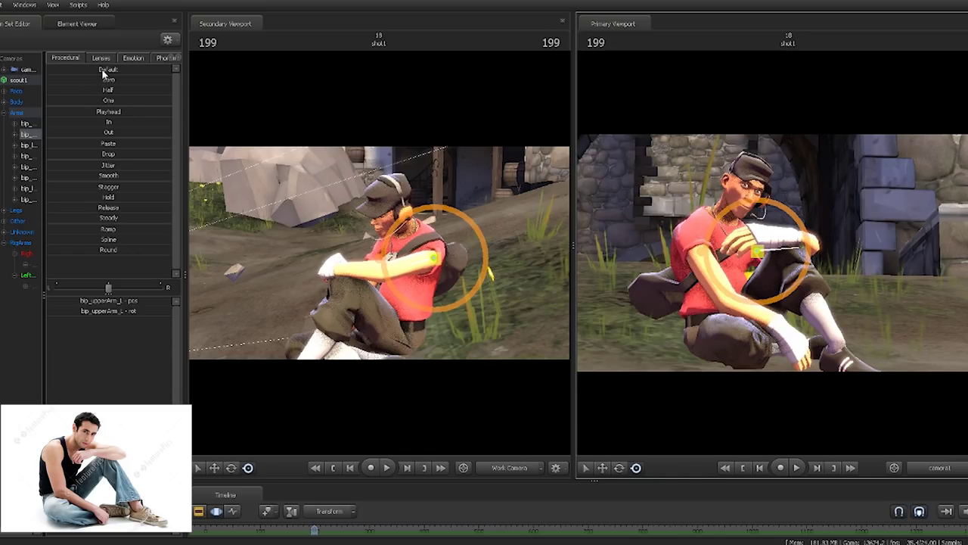
{"action": "left_click_drag", "start_coordinate": [103, 71], "coordinate": [280, 79]}
{"action": "key", "text": "ctrl"}
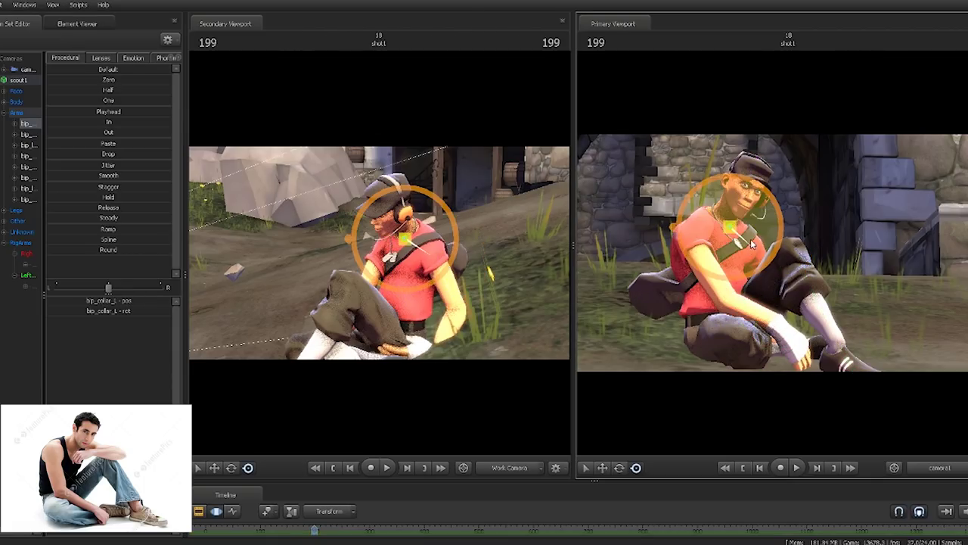
{"action": "left_click_drag", "start_coordinate": [757, 216], "coordinate": [787, 198]}
{"action": "key", "text": "ctrl+z"}
{"action": "left_click", "coordinate": [28, 144]}
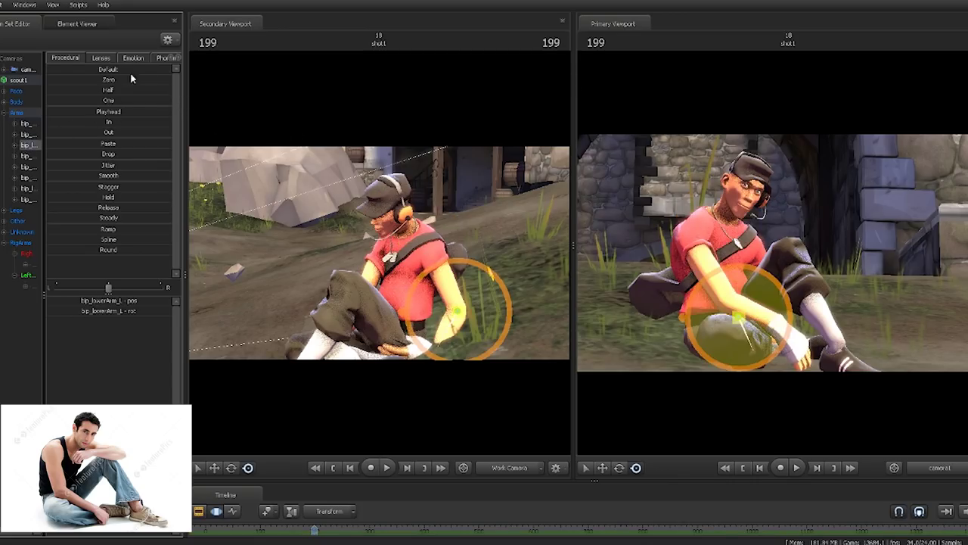
{"action": "left_click_drag", "start_coordinate": [75, 69], "coordinate": [182, 69]}
{"action": "key", "text": "ctrl"}
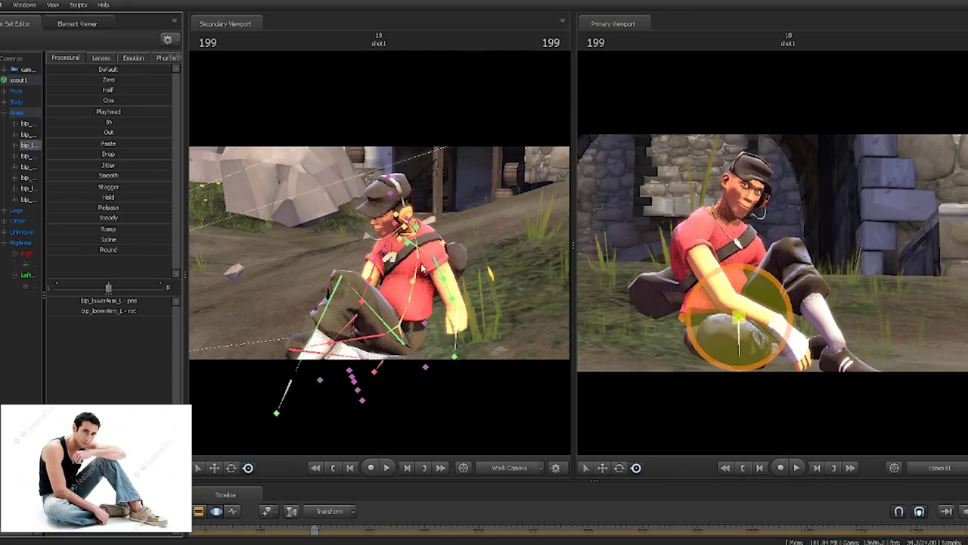
Rotate bip_collar_L and bip_upperArm_L so the Scout's left arm reaches forward above the raised knee.
{"action": "left_click", "coordinate": [420, 256]}
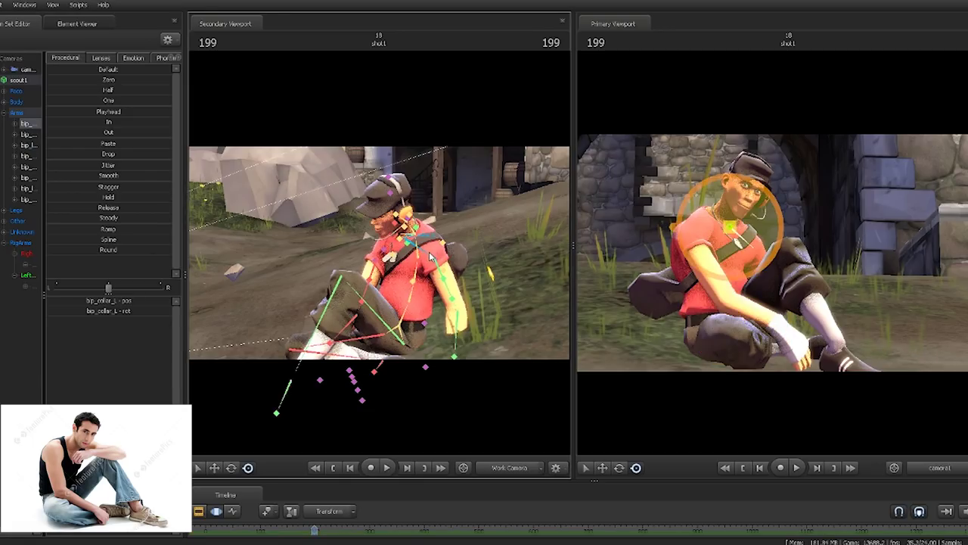
{"action": "left_click_drag", "start_coordinate": [431, 255], "coordinate": [404, 221]}
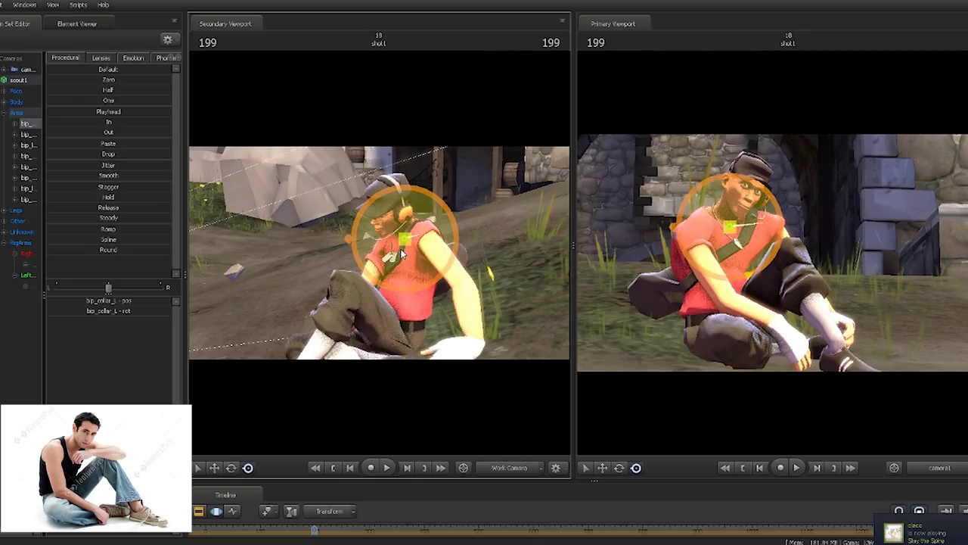
{"action": "left_click_drag", "start_coordinate": [715, 229], "coordinate": [757, 194]}
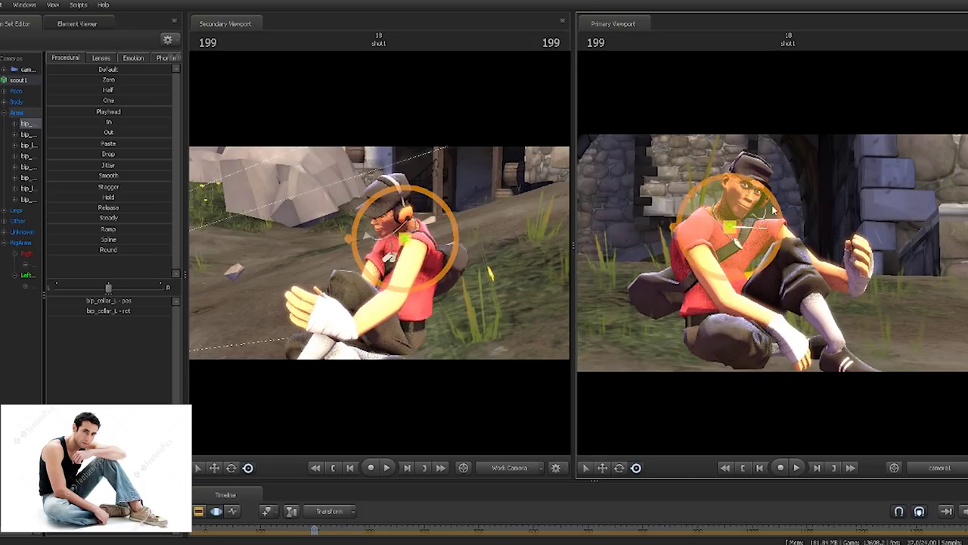
{"action": "left_click", "coordinate": [791, 228], "text": "ctrl"}
{"action": "left_click_drag", "start_coordinate": [792, 228], "coordinate": [762, 236]}
Rotate bip_lowerArm_L so the left forearm folds back across the raised knee toward the chest.
{"action": "left_click", "coordinate": [846, 242]}
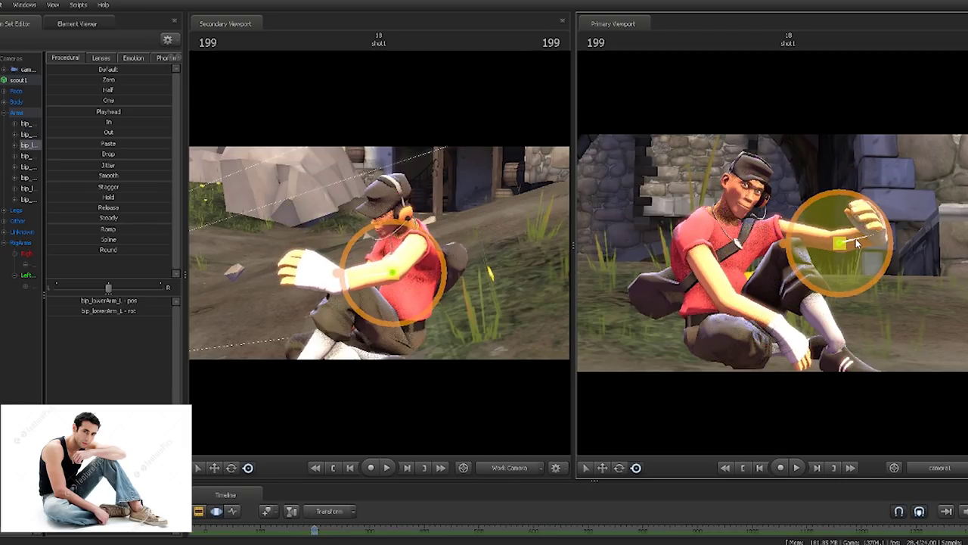
{"action": "left_click_drag", "start_coordinate": [846, 242], "coordinate": [740, 302]}
{"action": "key", "text": "r"}
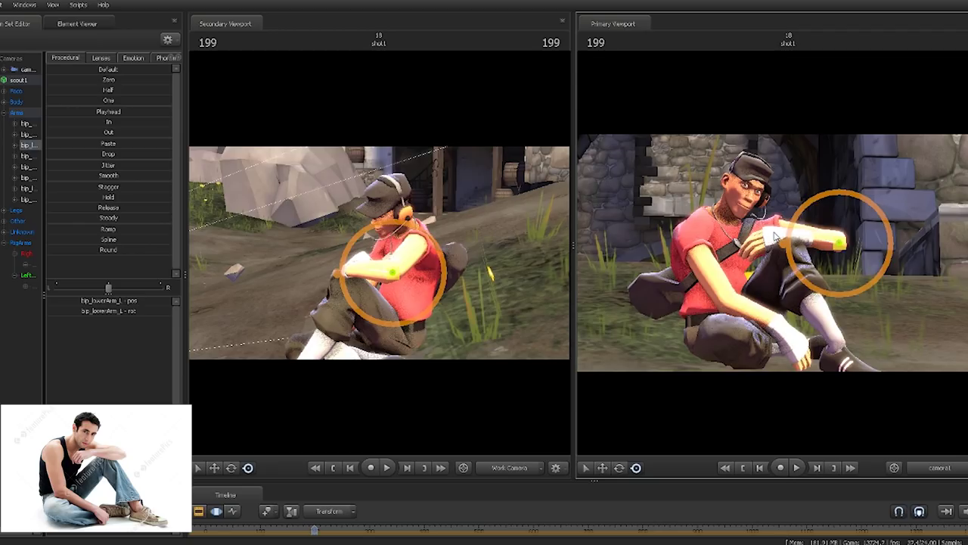
{"action": "key", "text": "ctrl"}
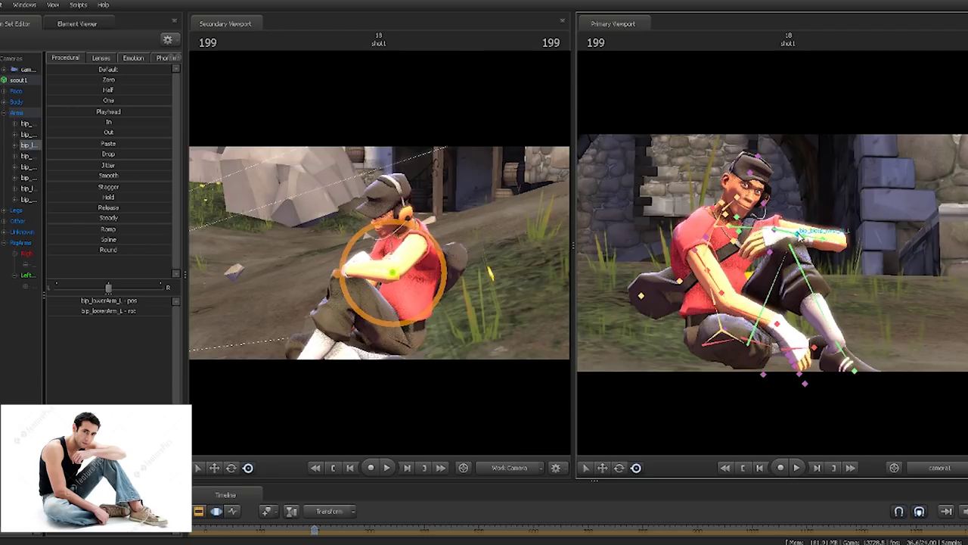
{"action": "left_click", "coordinate": [804, 237], "text": "ctrl"}
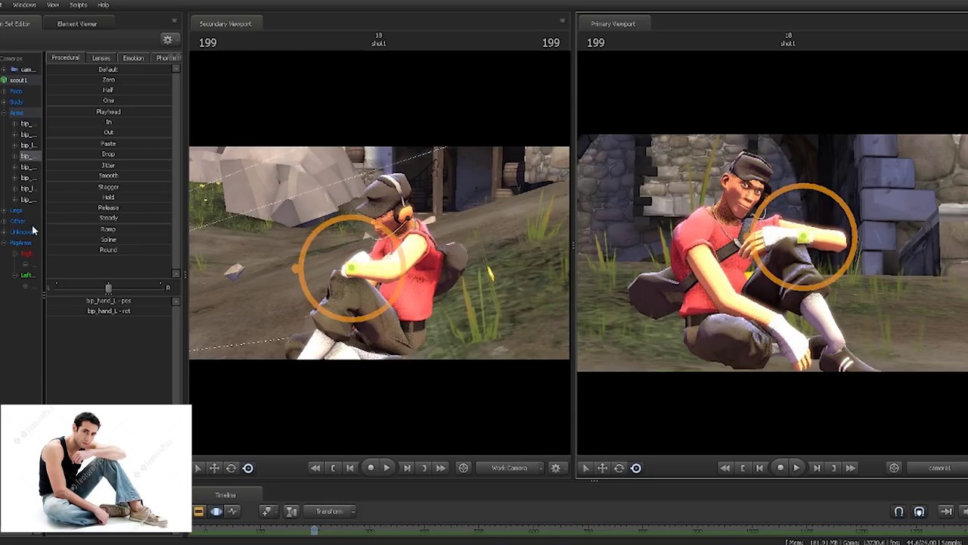
Import a standing sequence onto only the RightFingers group of scout1 to curl the right hand's fingers.
{"action": "left_click", "coordinate": [25, 255]}
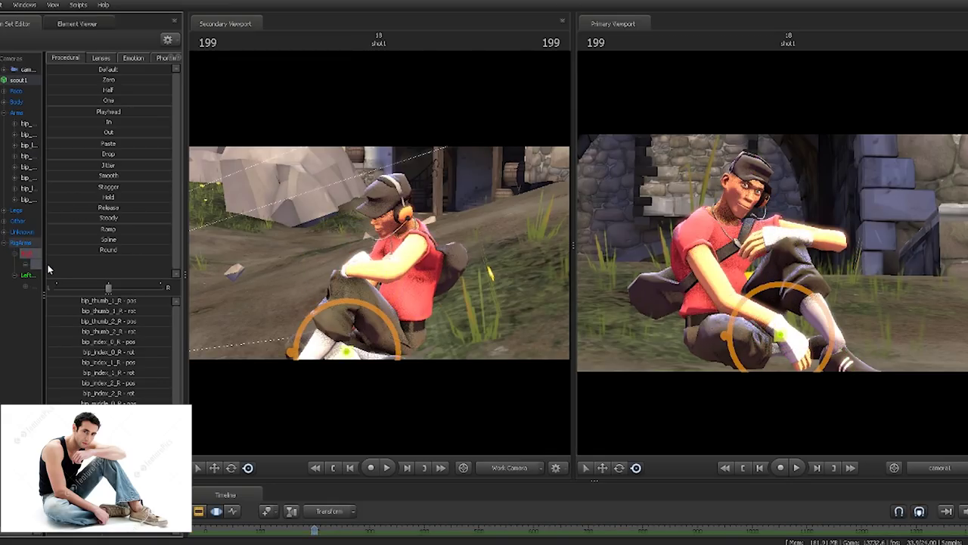
{"action": "key", "text": "Escape"}
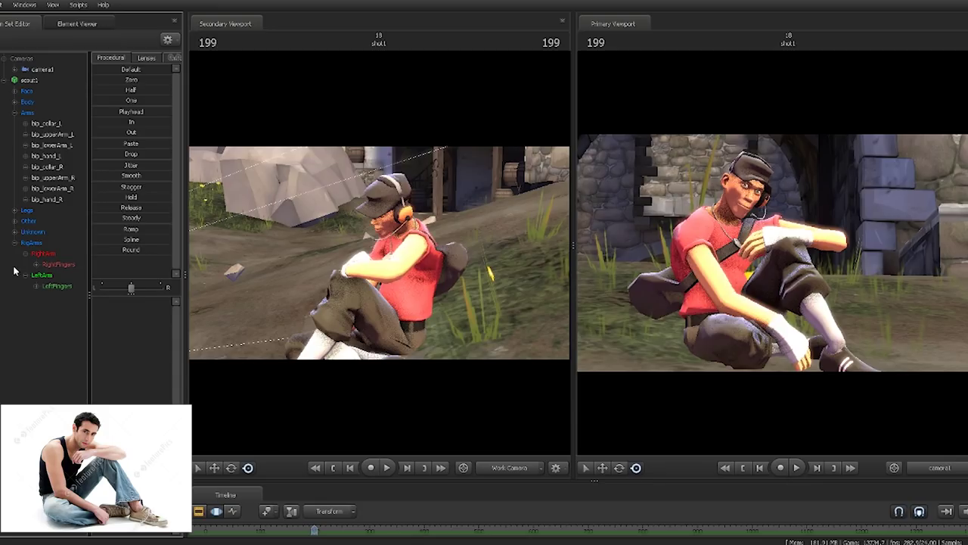
{"action": "left_click", "coordinate": [58, 266]}
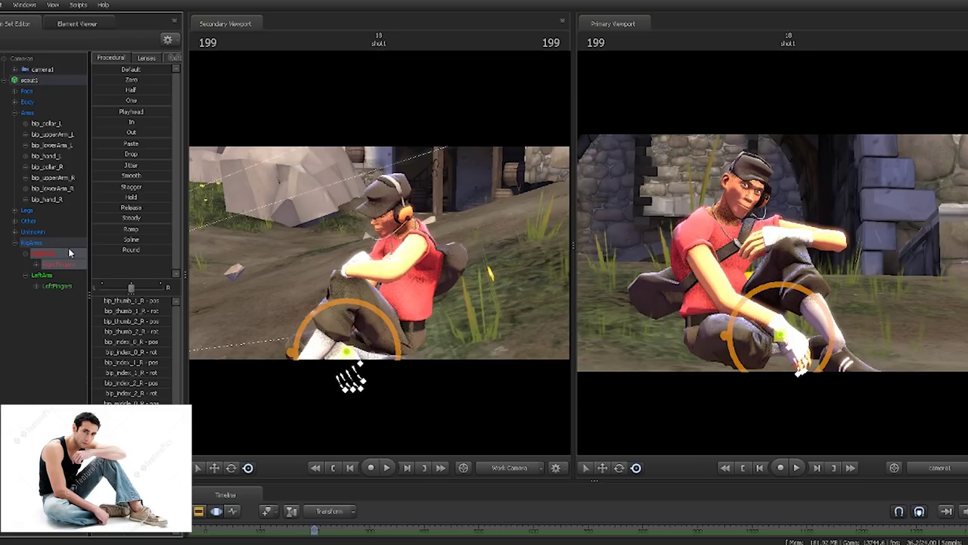
{"action": "right_click", "coordinate": [63, 269]}
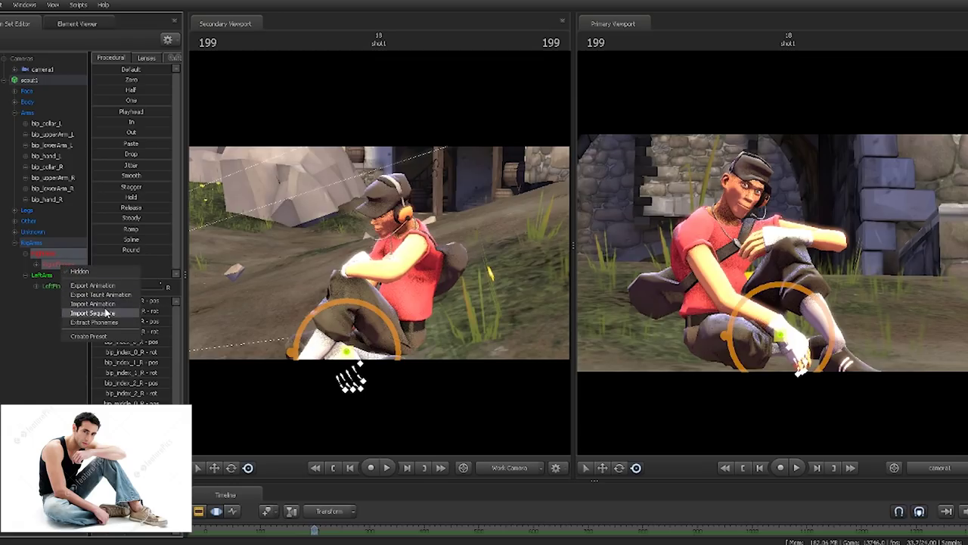
{"action": "left_click", "coordinate": [90, 313]}
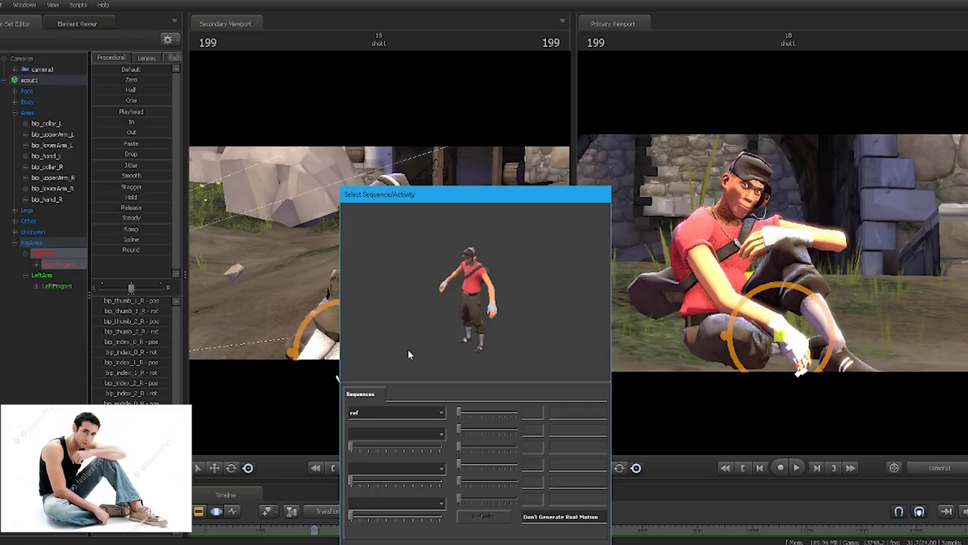
{"action": "left_click", "coordinate": [386, 413]}
{"action": "scroll", "coordinate": [393, 448], "scroll_direction": "down", "scroll_amount": 5}
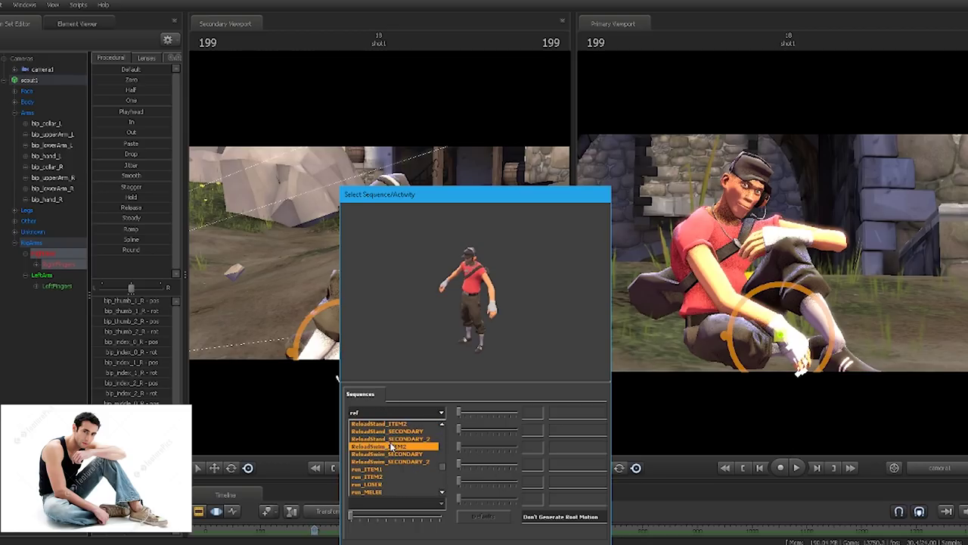
{"action": "scroll", "coordinate": [393, 448], "scroll_direction": "down", "scroll_amount": 1}
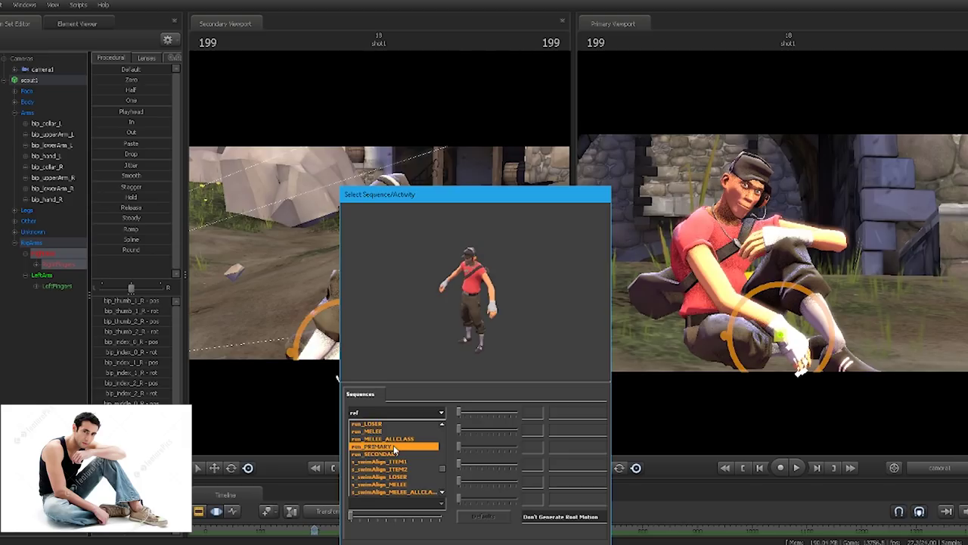
{"action": "left_click", "coordinate": [394, 447]}
{"action": "key", "text": "Down"}
{"action": "key", "text": "Down"}
{"action": "key", "text": "Down"}
{"action": "key", "text": "Down"}
{"action": "key", "text": "Down"}
{"action": "key", "text": "Down"}
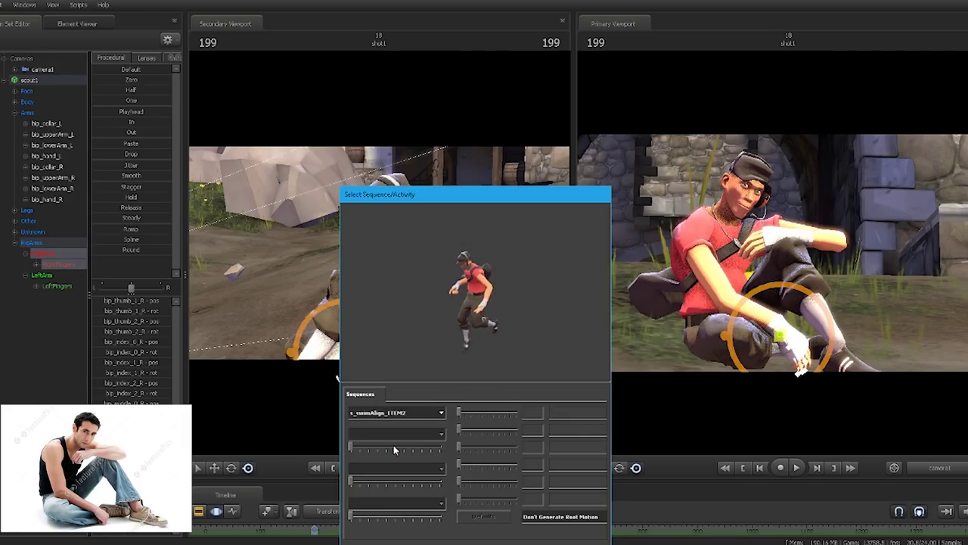
{"action": "key", "text": "Down"}
{"action": "key", "text": "Down"}
{"action": "key", "text": "Down"}
{"action": "key", "text": "Down"}
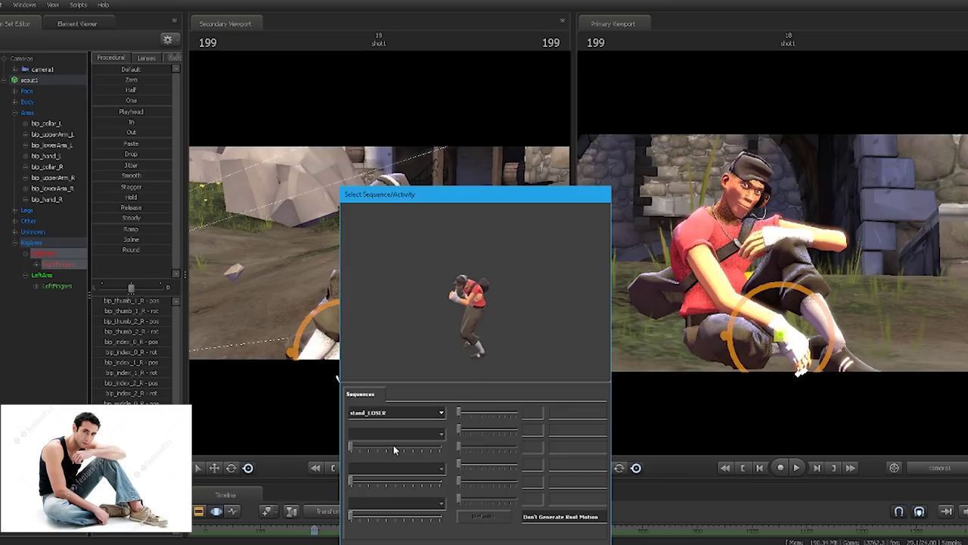
{"action": "key", "text": "Down"}
{"action": "key", "text": "Return"}
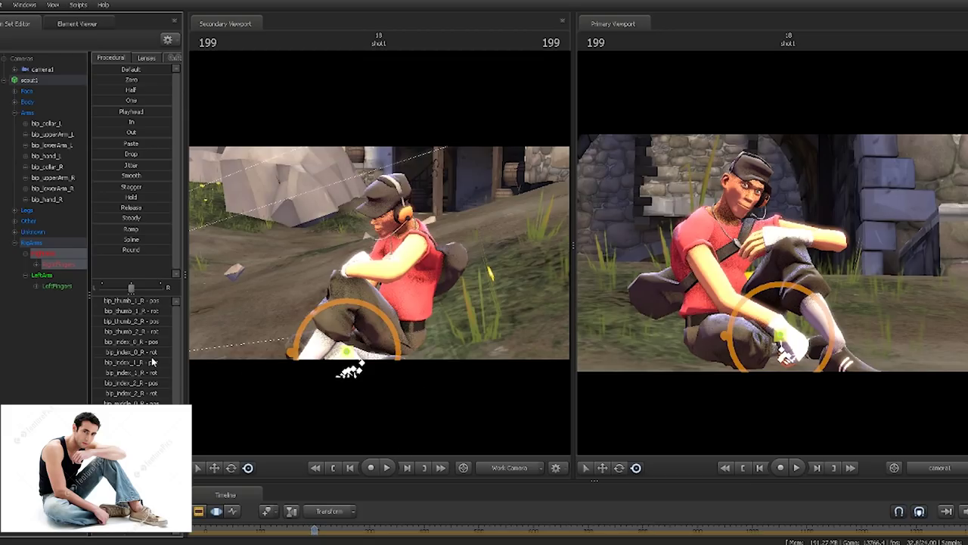
Try importing a sequence onto the LeftFingers group to pose the left hand's fingers.
{"action": "left_click", "coordinate": [72, 283]}
{"action": "right_click", "coordinate": [62, 286]}
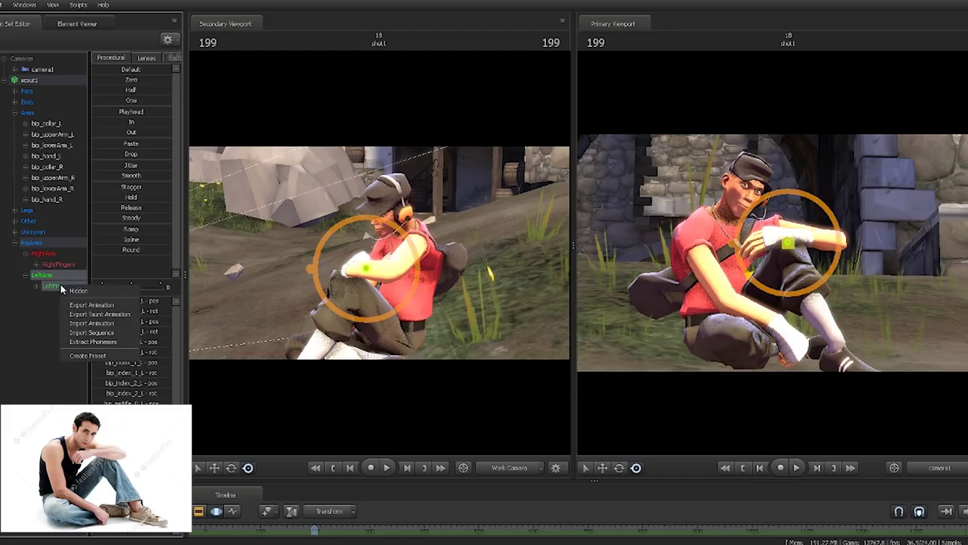
{"action": "left_click", "coordinate": [118, 330]}
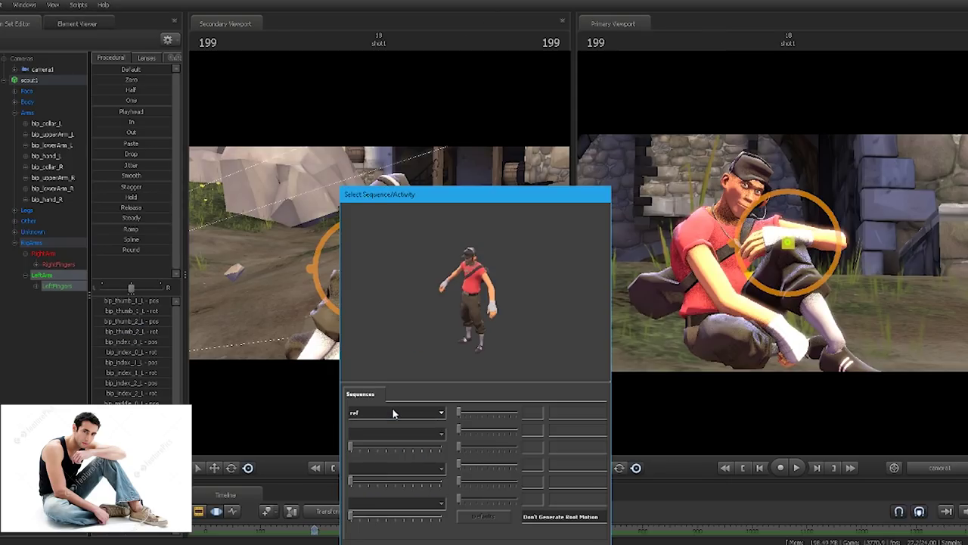
{"action": "scroll", "coordinate": [394, 414], "scroll_direction": "down", "scroll_amount": 6}
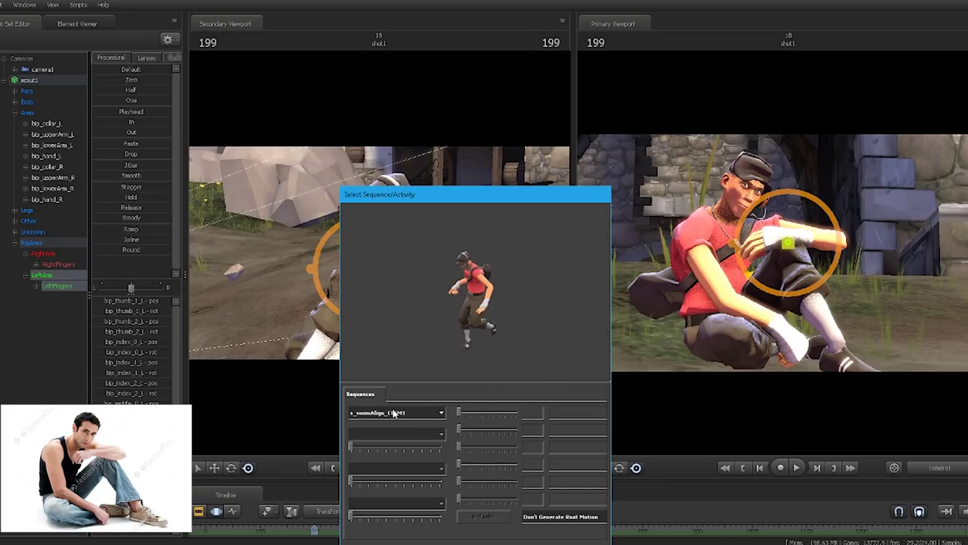
{"action": "key", "text": "Return"}
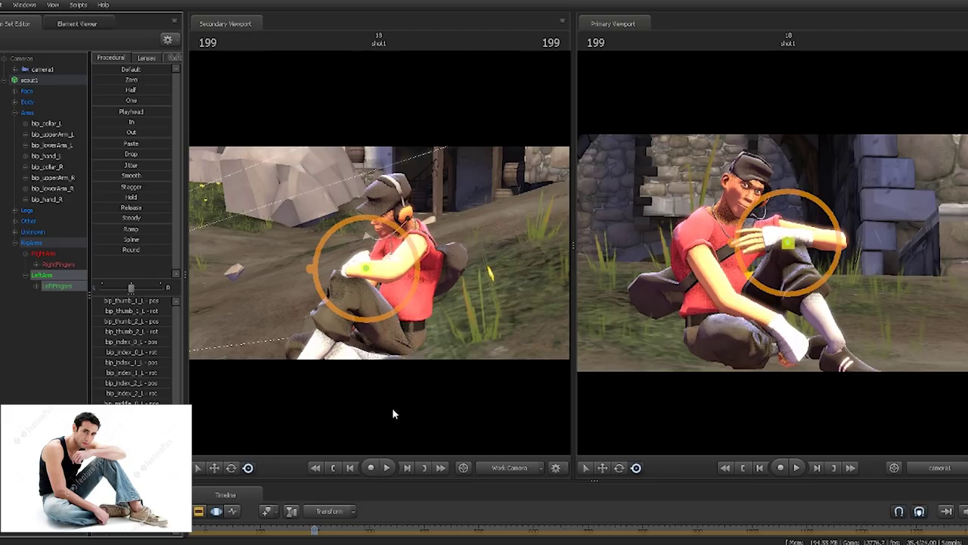
Import the stand_ITEM2 sequence onto the LeftFingers group so the left hand's fingers curl.
{"action": "right_click", "coordinate": [62, 291]}
{"action": "right_click", "coordinate": [60, 282]}
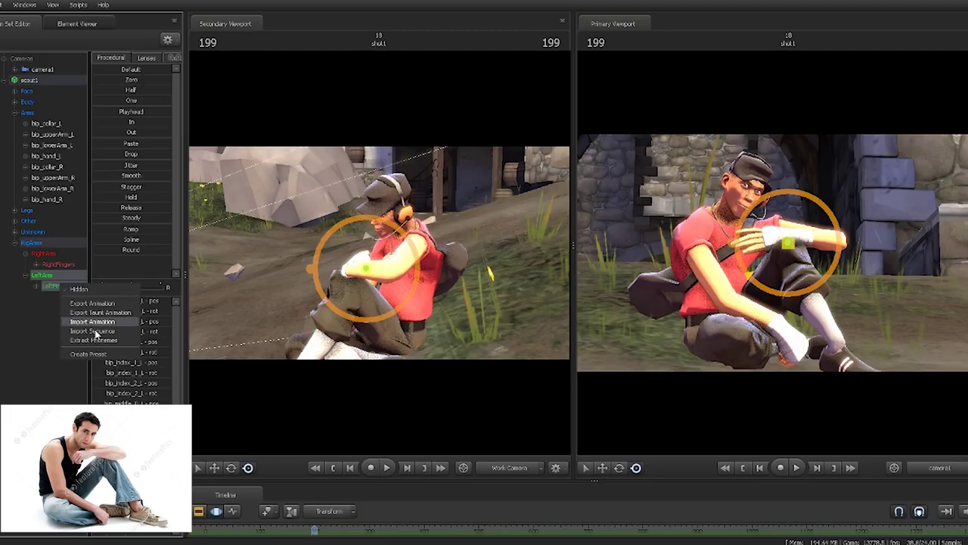
{"action": "left_click", "coordinate": [115, 331]}
{"action": "left_click", "coordinate": [393, 411]}
{"action": "left_click", "coordinate": [392, 411]}
{"action": "scroll", "coordinate": [392, 411], "scroll_direction": "down", "scroll_amount": 10}
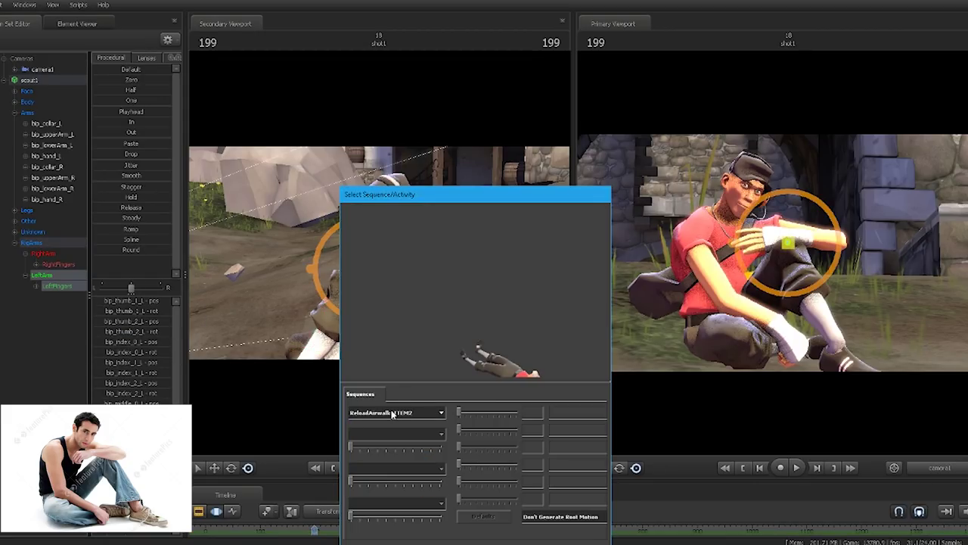
{"action": "scroll", "coordinate": [391, 413], "scroll_direction": "down", "scroll_amount": 1}
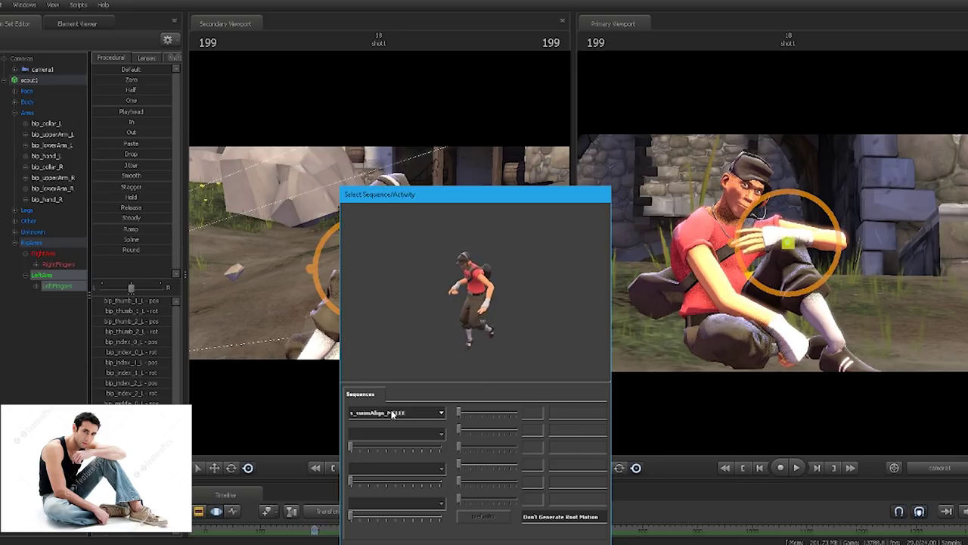
{"action": "scroll", "coordinate": [392, 413], "scroll_direction": "down", "scroll_amount": 3}
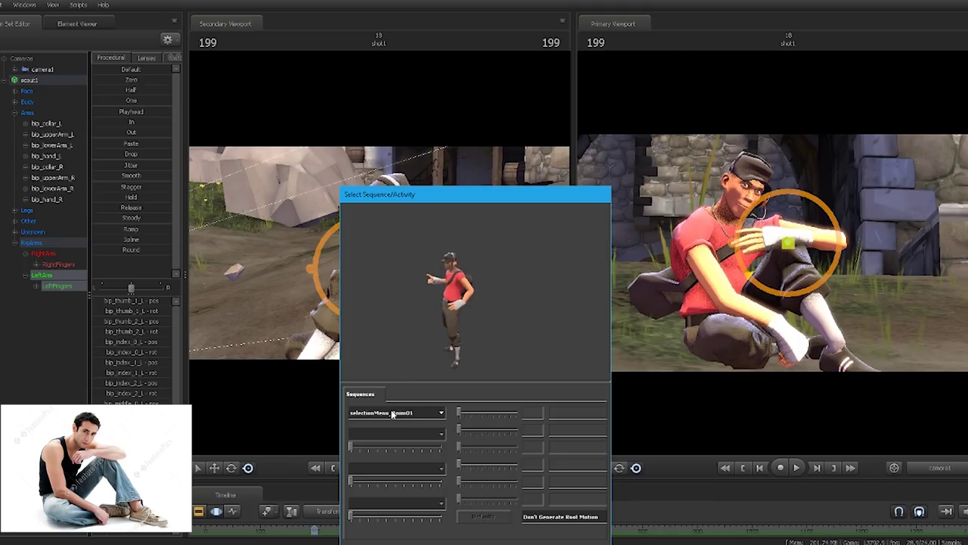
{"action": "scroll", "coordinate": [392, 413], "scroll_direction": "down", "scroll_amount": 1}
{"action": "scroll", "coordinate": [392, 414], "scroll_direction": "down", "scroll_amount": 1}
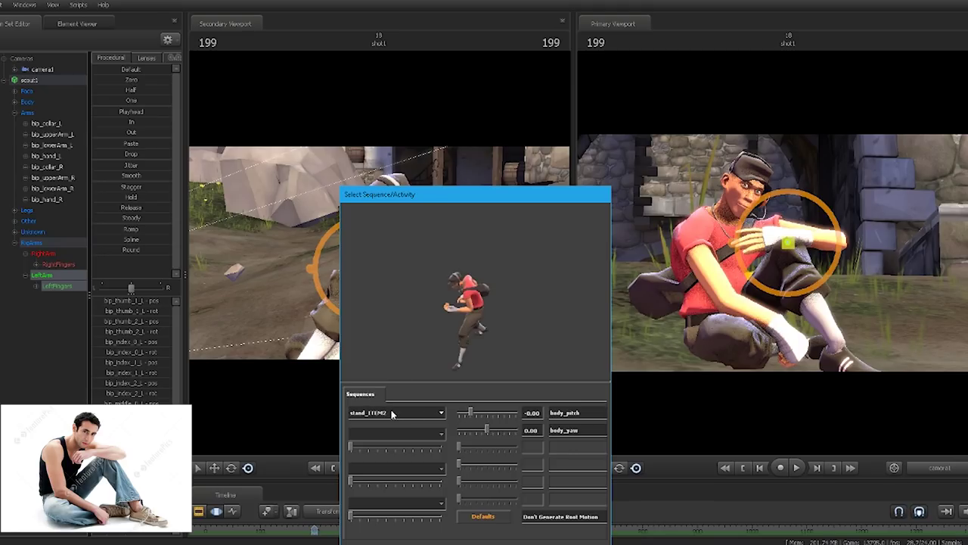
{"action": "key", "text": "Return"}
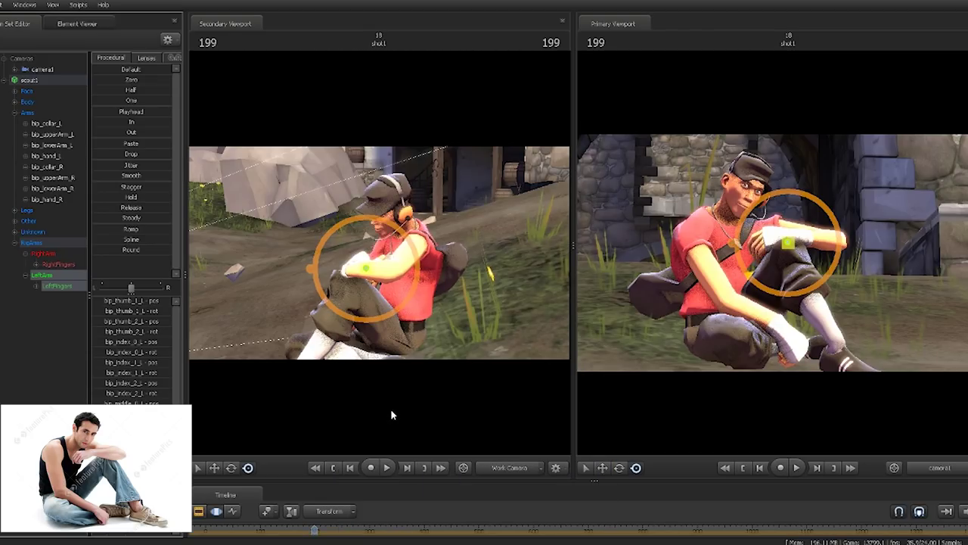
{"action": "key", "text": "ctrl"}
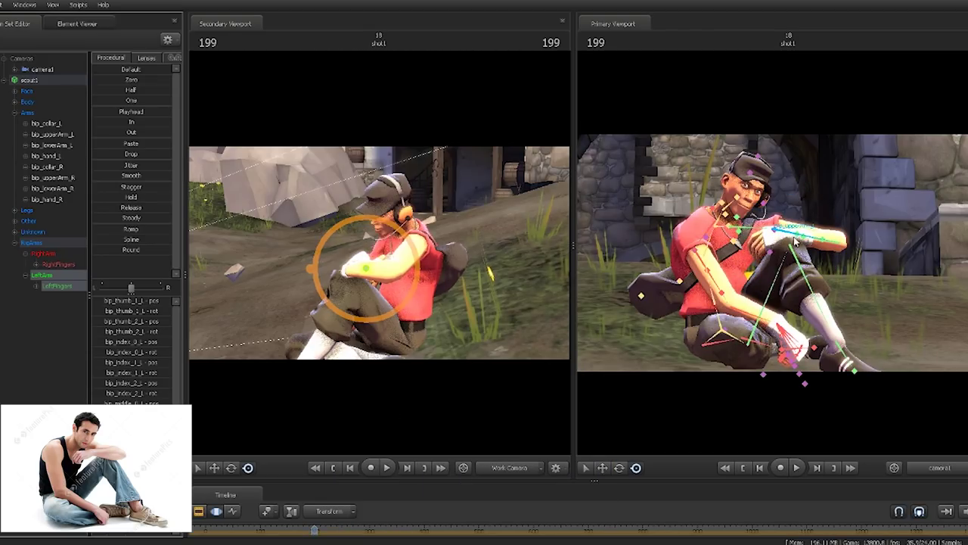
Fine-tune the left arm's pose so the hand rests across the raised knee, picking bip_upperArm_L for adjustment.
{"action": "left_click_drag", "start_coordinate": [383, 271], "coordinate": [423, 288], "text": "alt"}
{"action": "left_click_drag", "start_coordinate": [287, 249], "coordinate": [377, 250]}
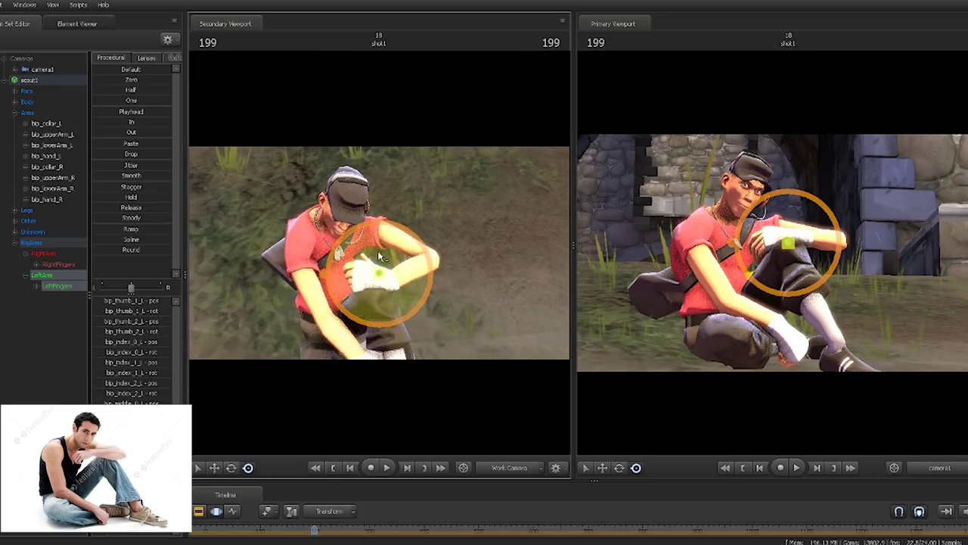
{"action": "left_click", "coordinate": [387, 275]}
{"action": "left_click_drag", "start_coordinate": [397, 301], "coordinate": [406, 285]}
{"action": "left_click", "coordinate": [421, 254], "text": "ctrl"}
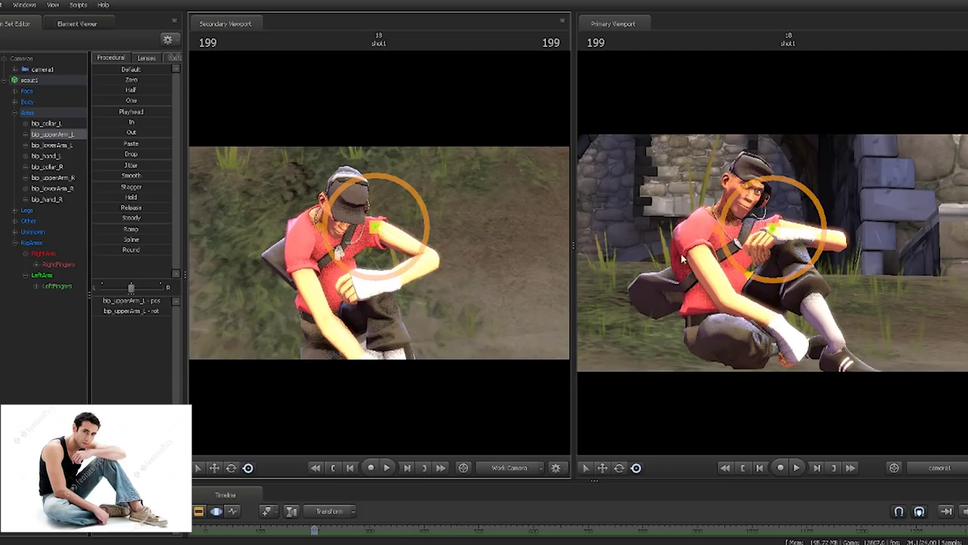
Select the whole scout1 animation set, shift the left/right control balance toward R, and view the pose without bone markers.
{"action": "left_click", "coordinate": [725, 316], "text": "ctrl"}
{"action": "left_click", "coordinate": [30, 80]}
{"action": "left_click_drag", "start_coordinate": [131, 288], "coordinate": [147, 287]}
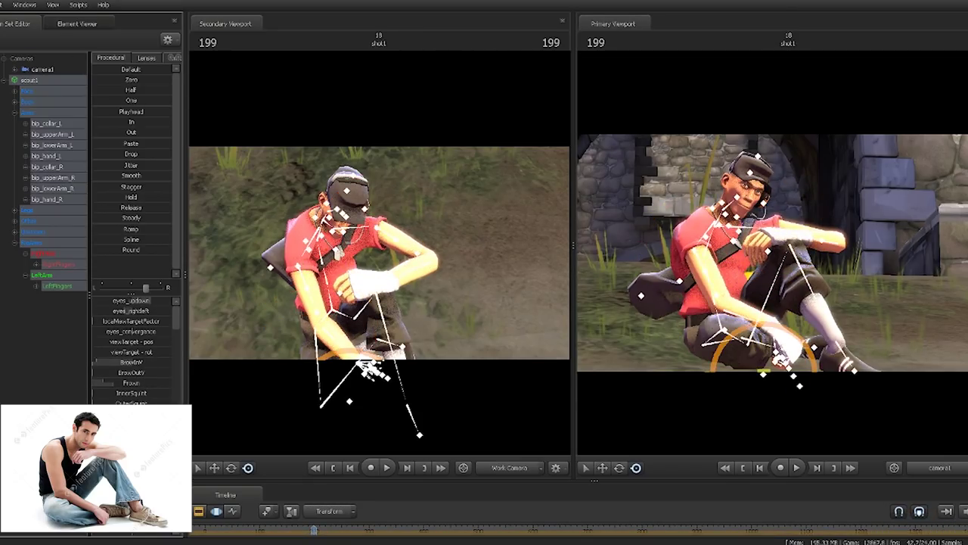
{"action": "scroll", "coordinate": [131, 333], "scroll_direction": "down", "scroll_amount": 1}
{"action": "key", "text": "F2"}
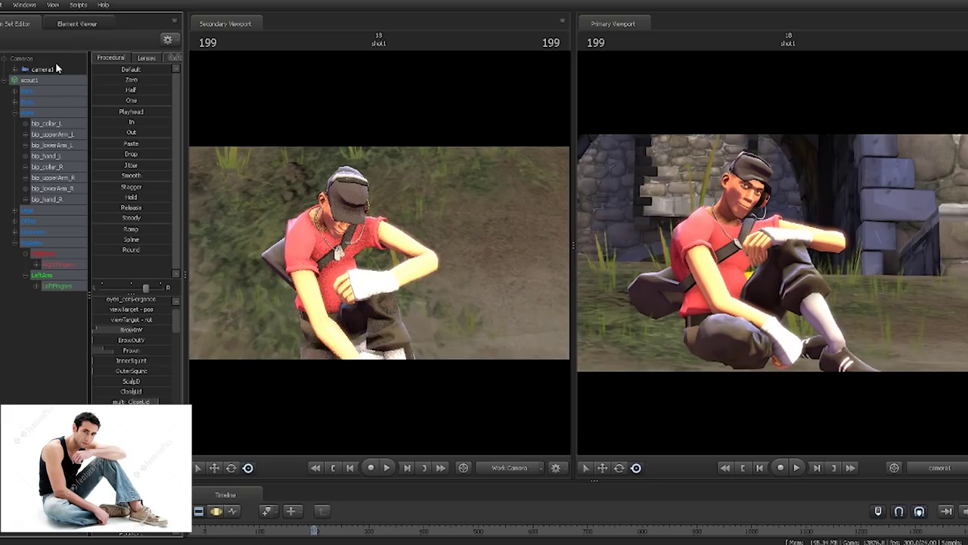
Adjust bip_packmiddle so the Scout's bag sits tighter against his back.
{"action": "key", "text": "F3"}
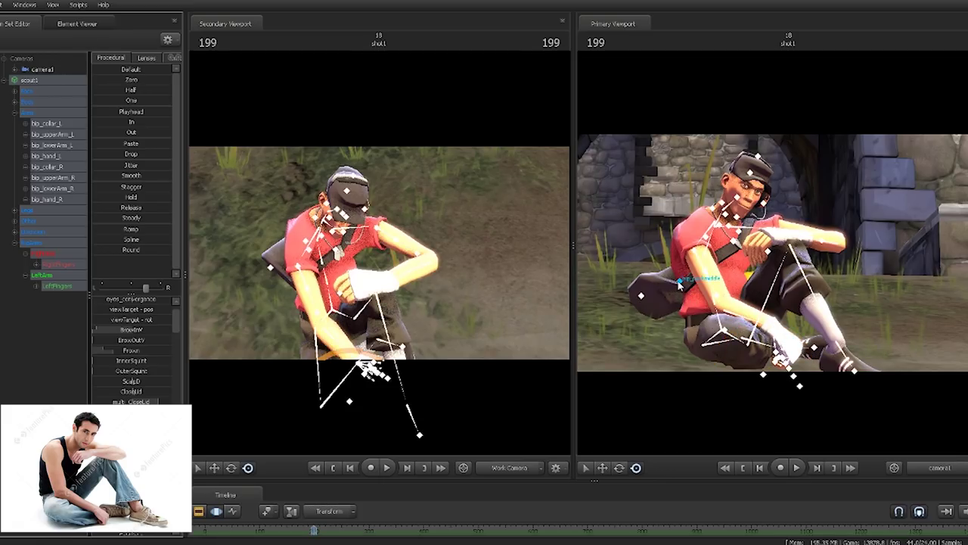
{"action": "left_click", "coordinate": [679, 282]}
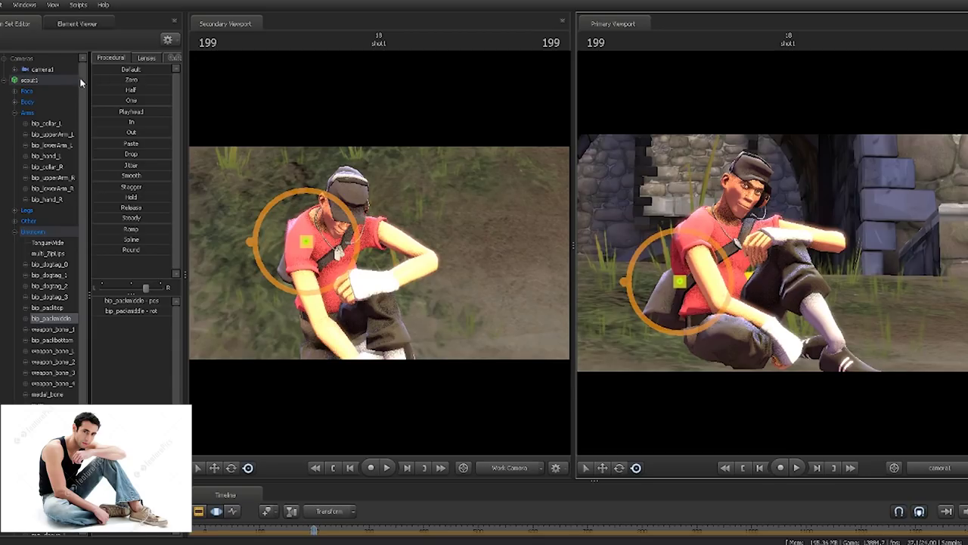
{"action": "left_click", "coordinate": [42, 69]}
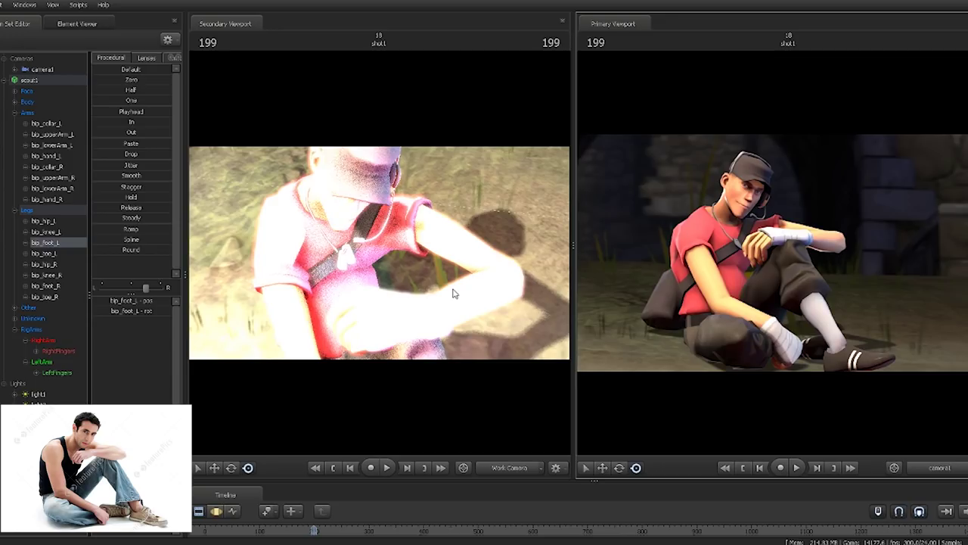
Add a new light to the scene, view through it in the secondary viewport and start moving it into place around the Scout.
{"action": "left_click", "coordinate": [1, 39]}
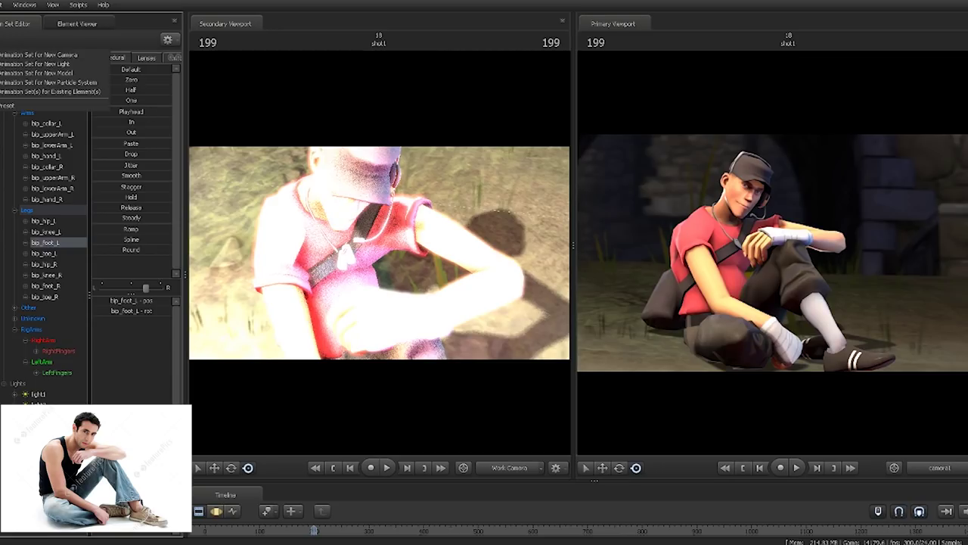
{"action": "left_click", "coordinate": [32, 65]}
{"action": "left_click_drag", "start_coordinate": [39, 417], "coordinate": [355, 368]}
{"action": "left_click", "coordinate": [218, 513]}
{"action": "left_click_drag", "start_coordinate": [363, 303], "coordinate": [357, 232]}
{"action": "key", "text": "w"}
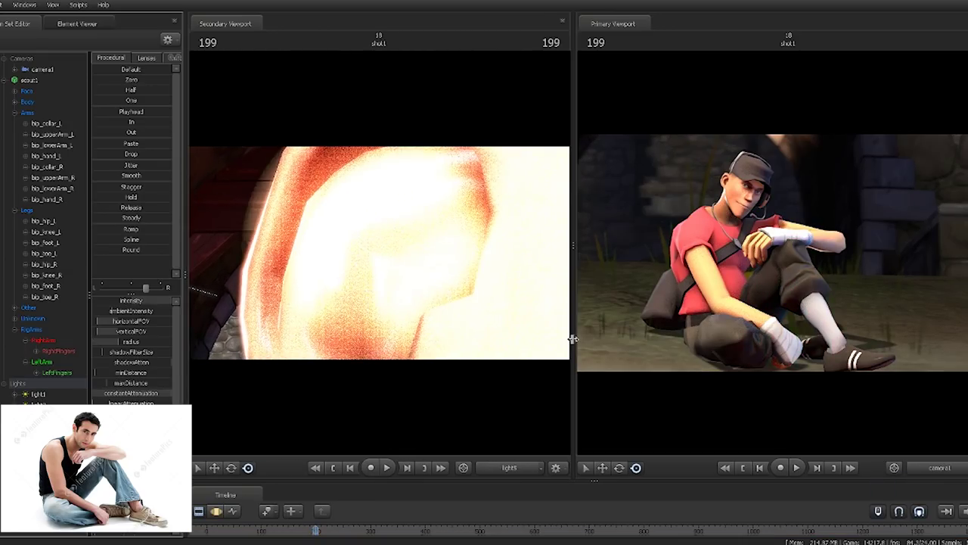